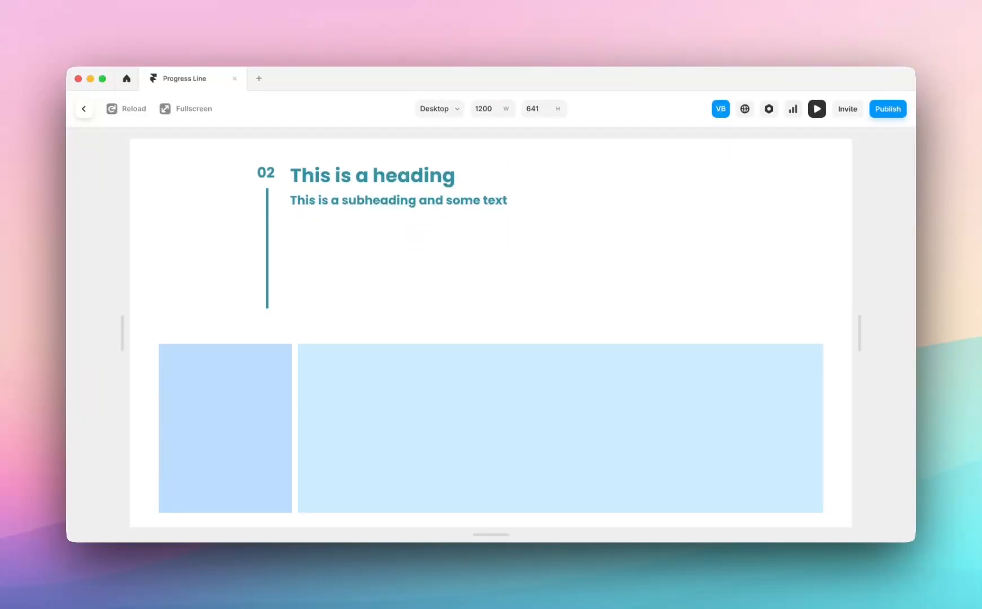
Examine the progress lines filling on scroll in the page preview, and return to the design canvas
scroll(490, 333, up, 7)
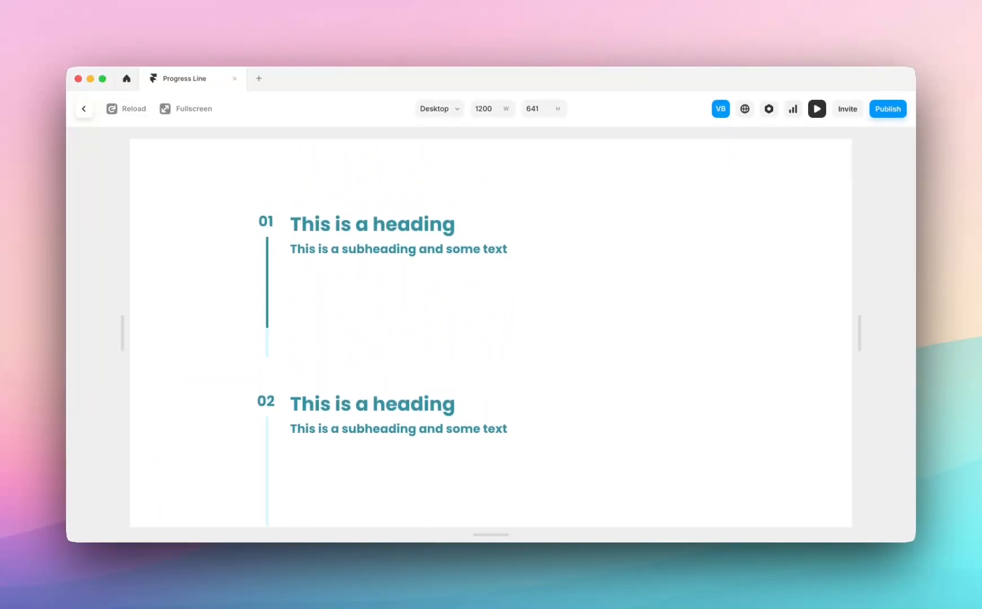
scroll(312, 334, up, 1)
scroll(305, 372, down, 1)
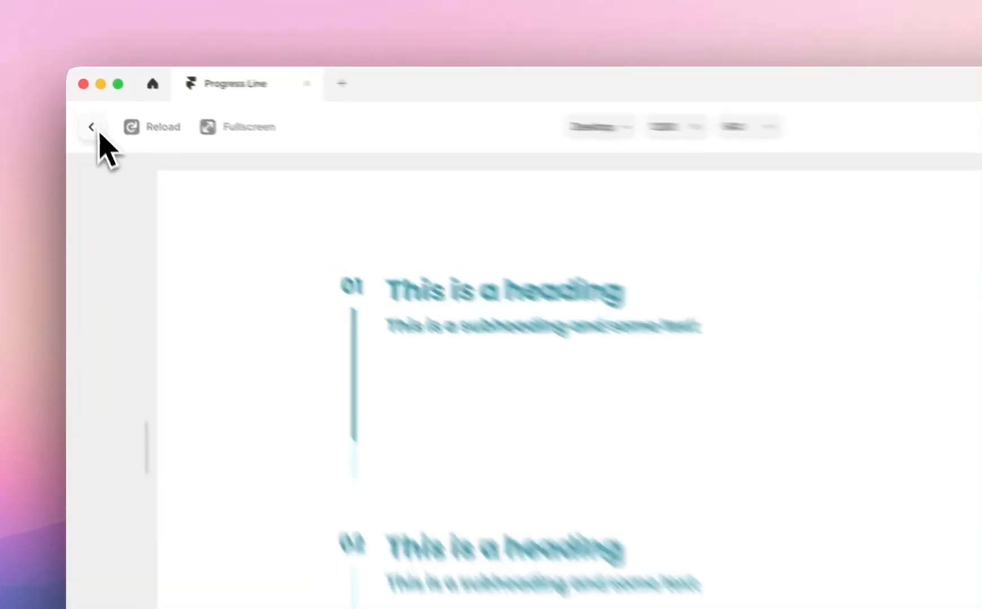
click(84, 109)
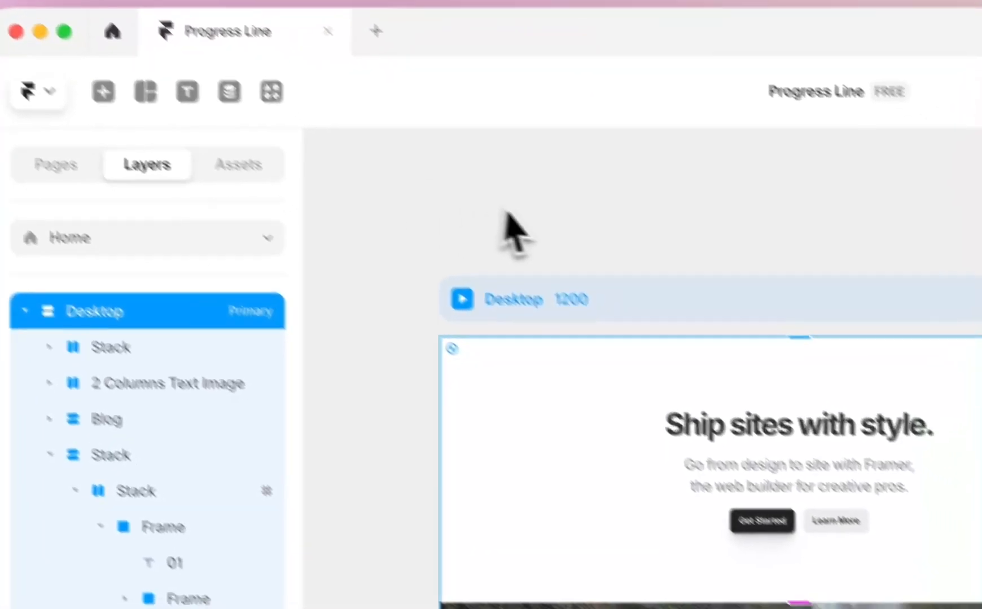
Locate the numbered progress-line sections below the blog cards and select the parent Stack that contains them
scroll(499, 390, down, 10)
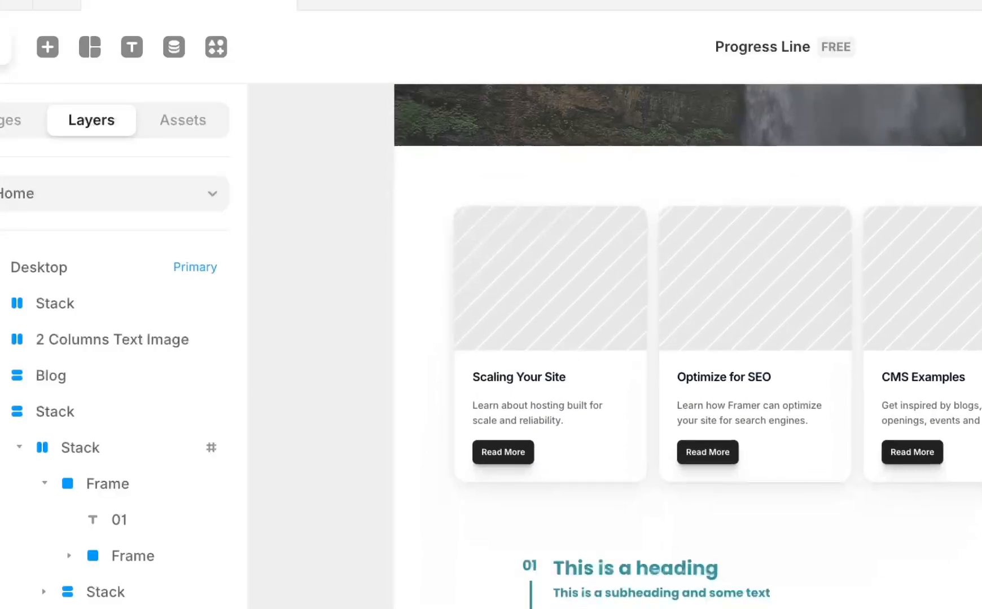
scroll(548, 465, down, 1)
click(456, 390)
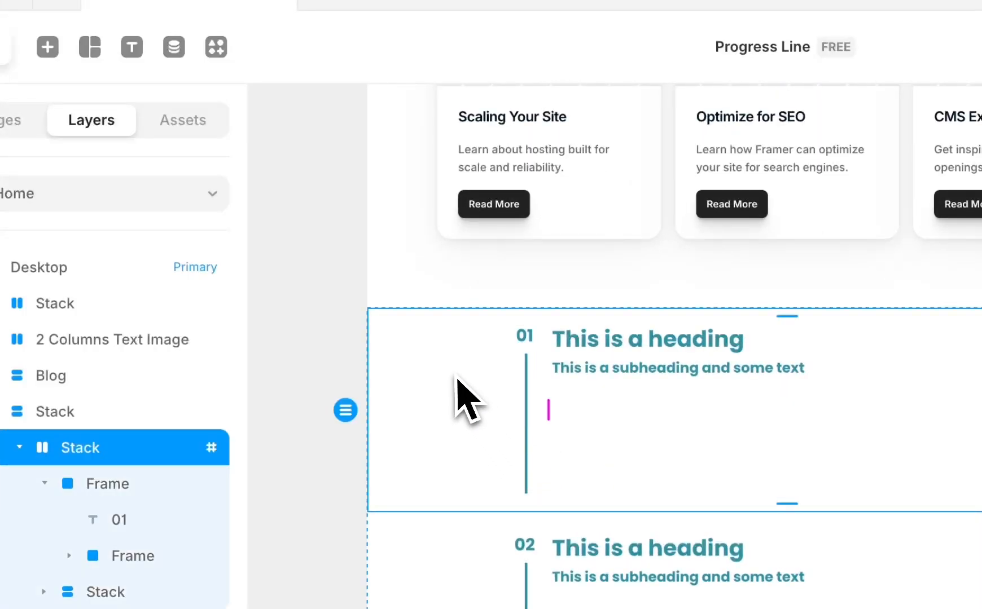
click(508, 528)
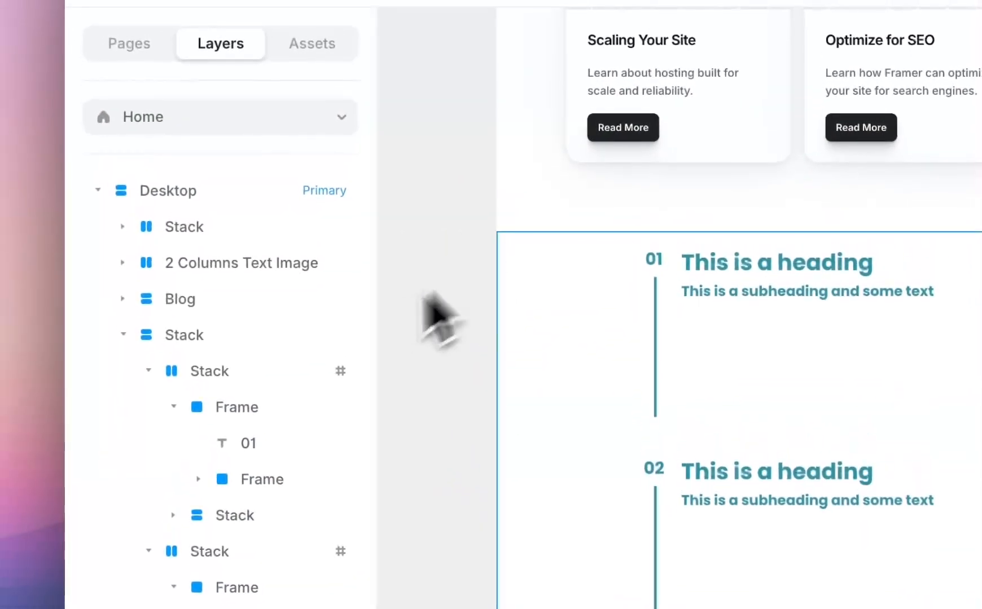
click(175, 284)
scroll(657, 383, down, 2)
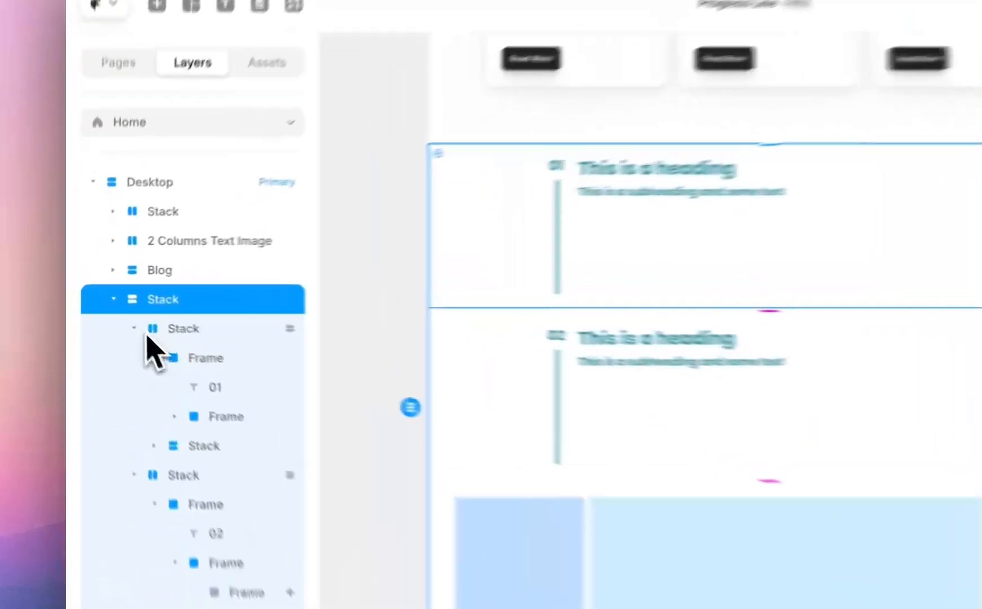
Collapse the three nested Stacks inside the parent Stack, leaving the third one selected
click(107, 310)
click(108, 400)
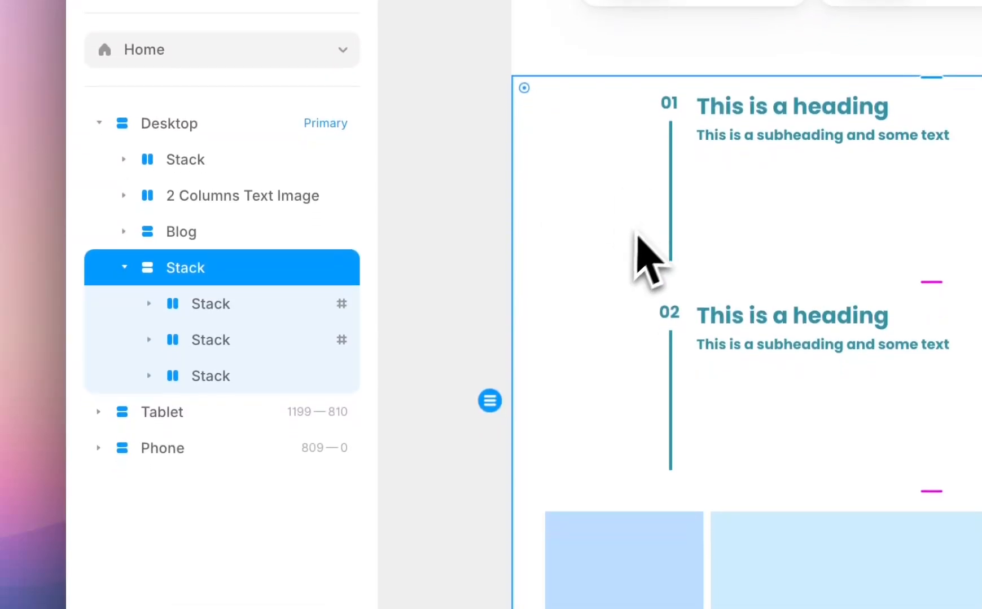
click(243, 337)
click(237, 374)
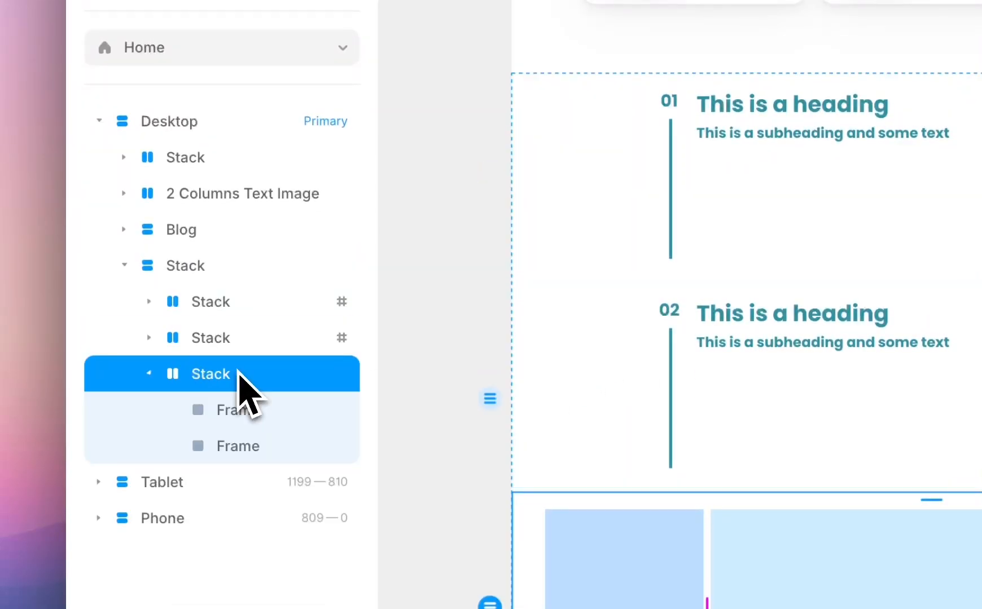
click(150, 374)
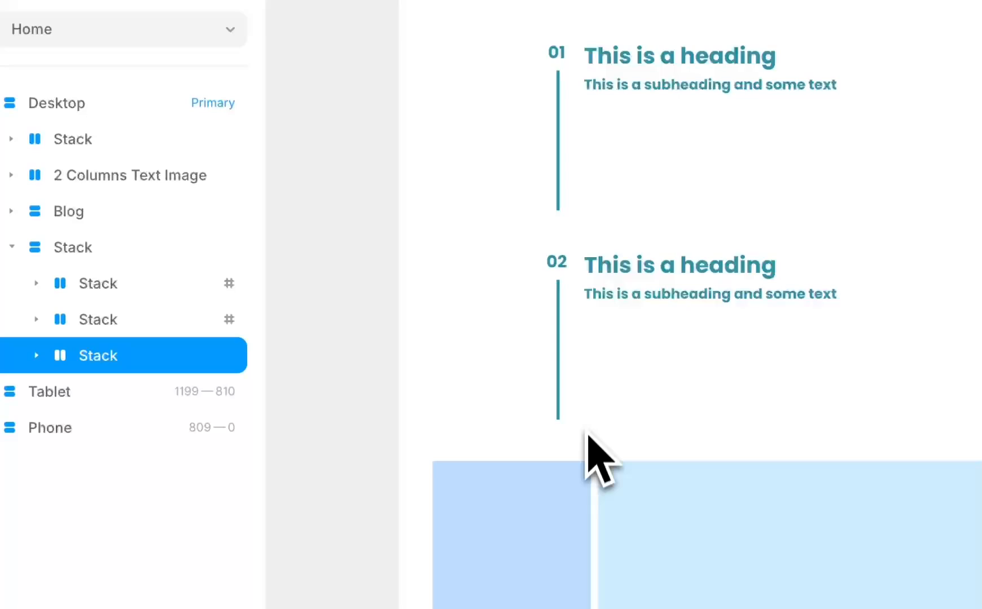
Examine the section 01 Stack, the third Stack and the narrower of its two blue placeholder frames
scroll(586, 436, down, 3)
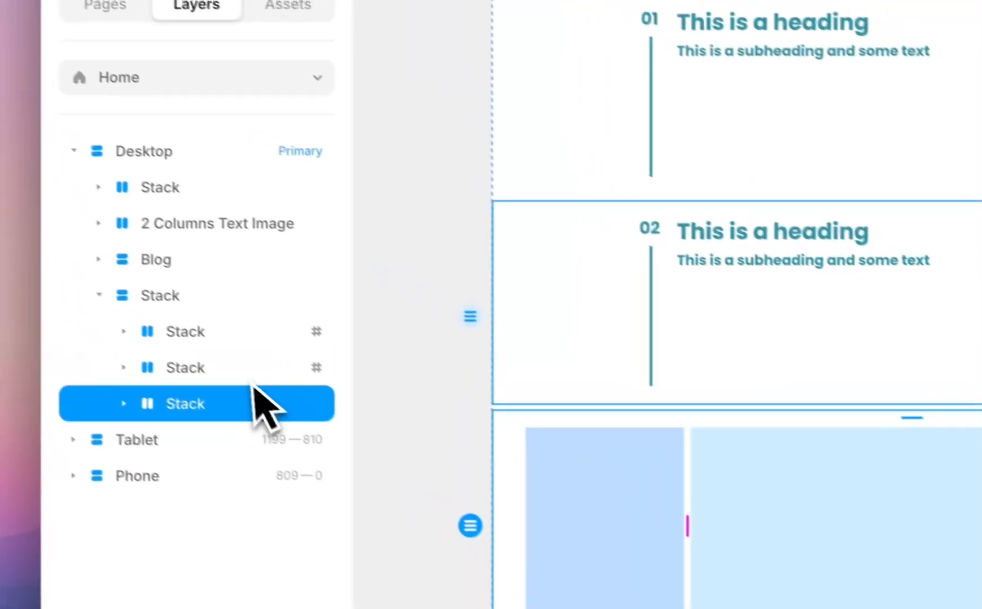
click(144, 309)
click(240, 351)
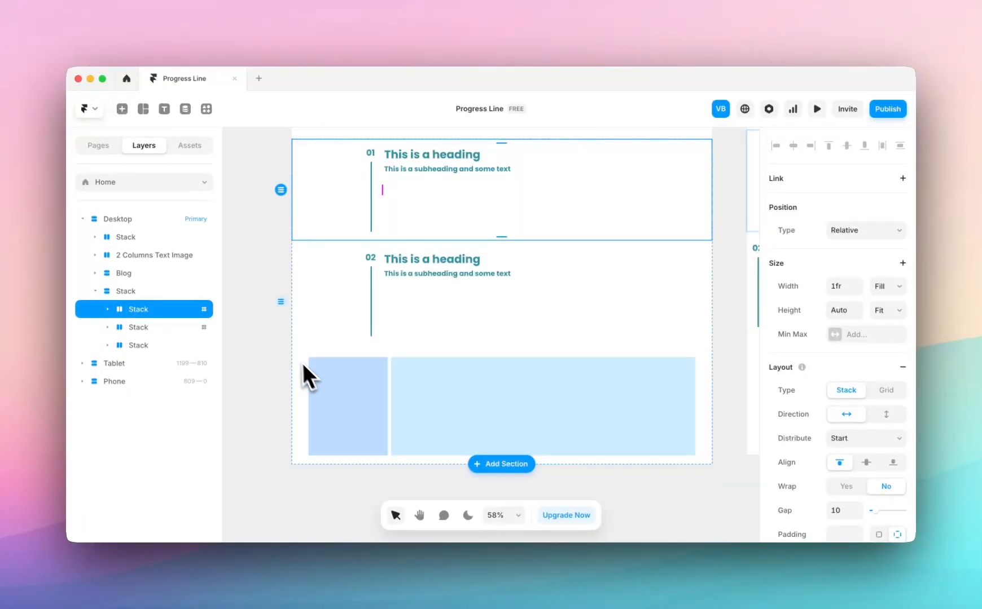
scroll(330, 385, up, 5)
click(320, 339)
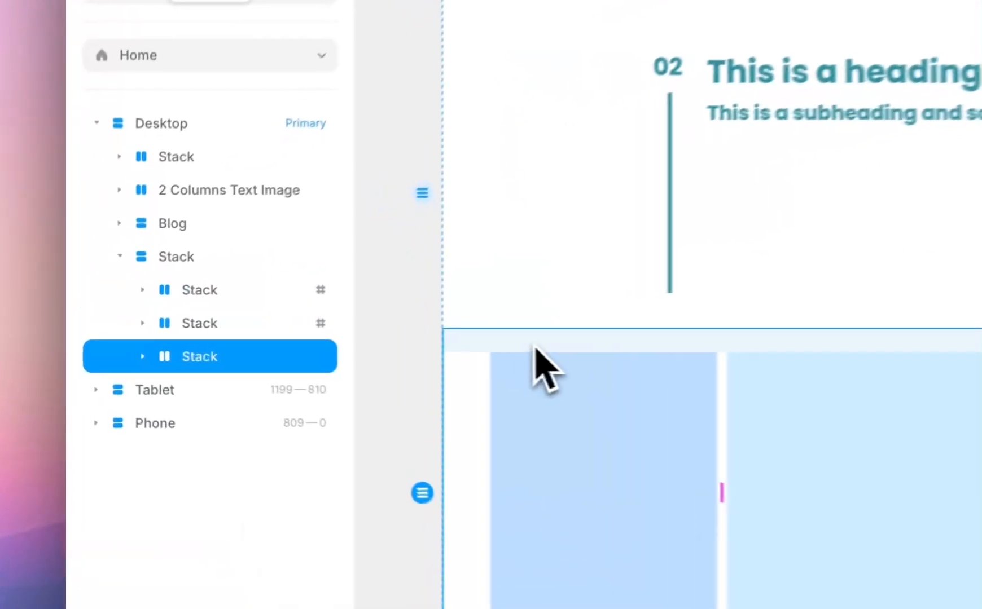
scroll(575, 361, down, 3)
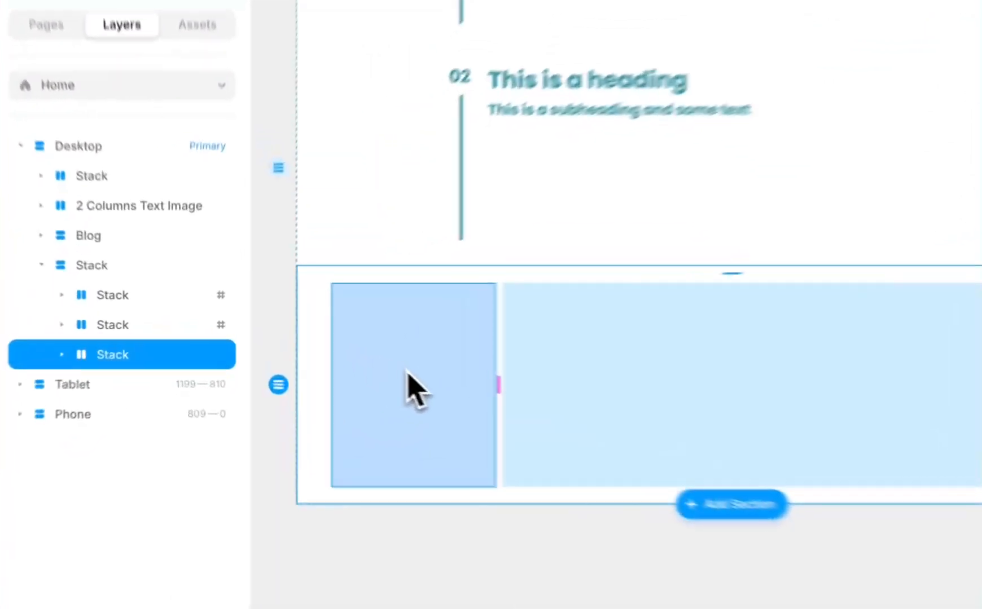
click(320, 362)
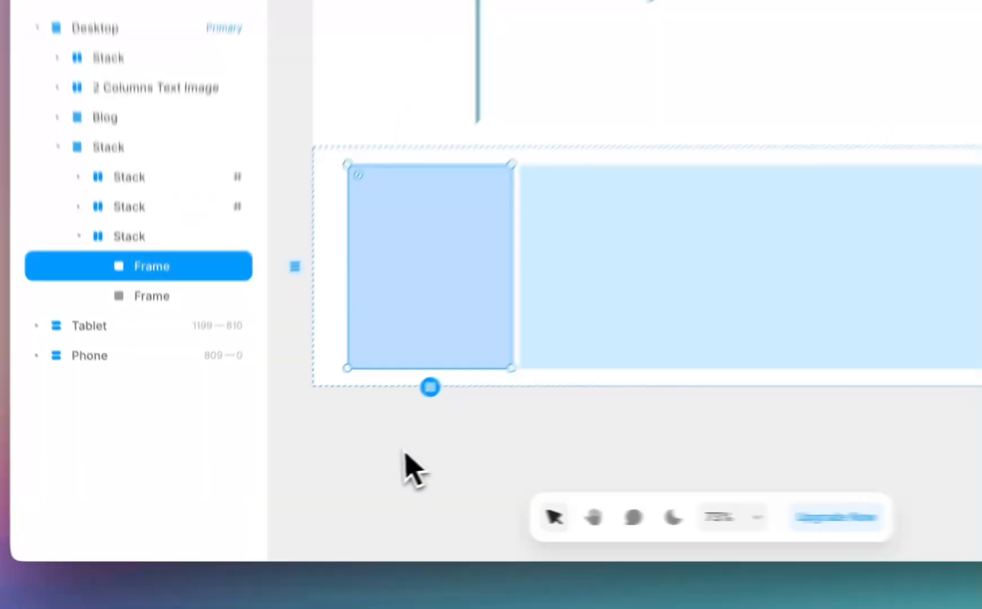
click(300, 475)
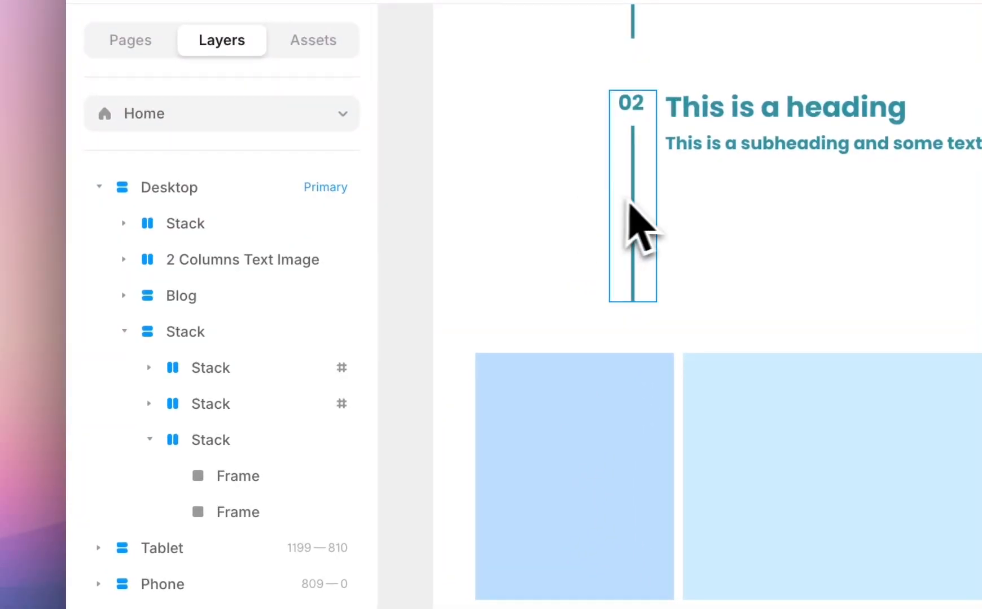
Inspect how section 02 is built: its number-and-line frame, its text Stack, and the section's padding and scroll section settings
click(615, 274)
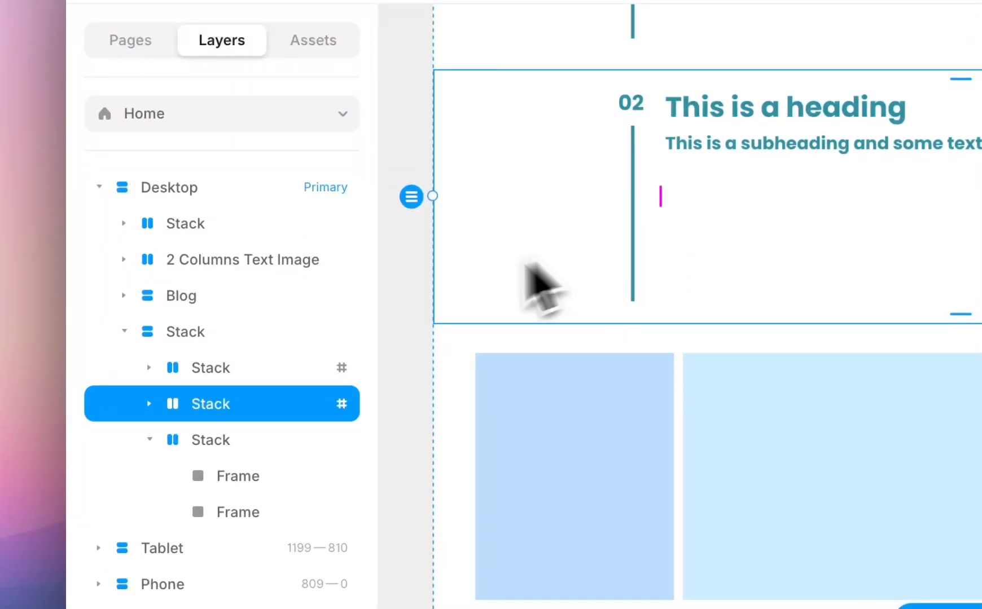
click(148, 403)
click(216, 440)
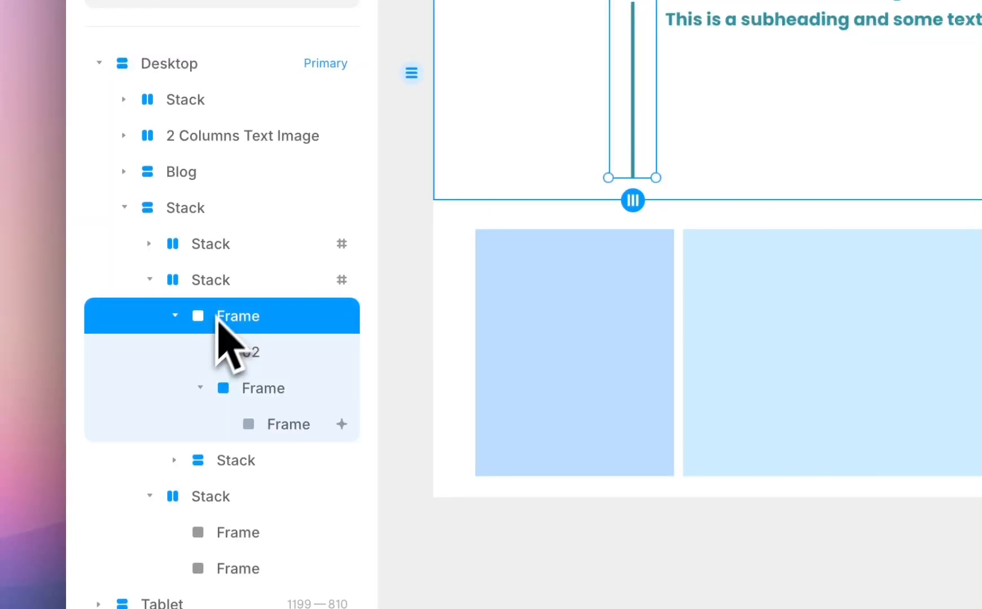
click(174, 317)
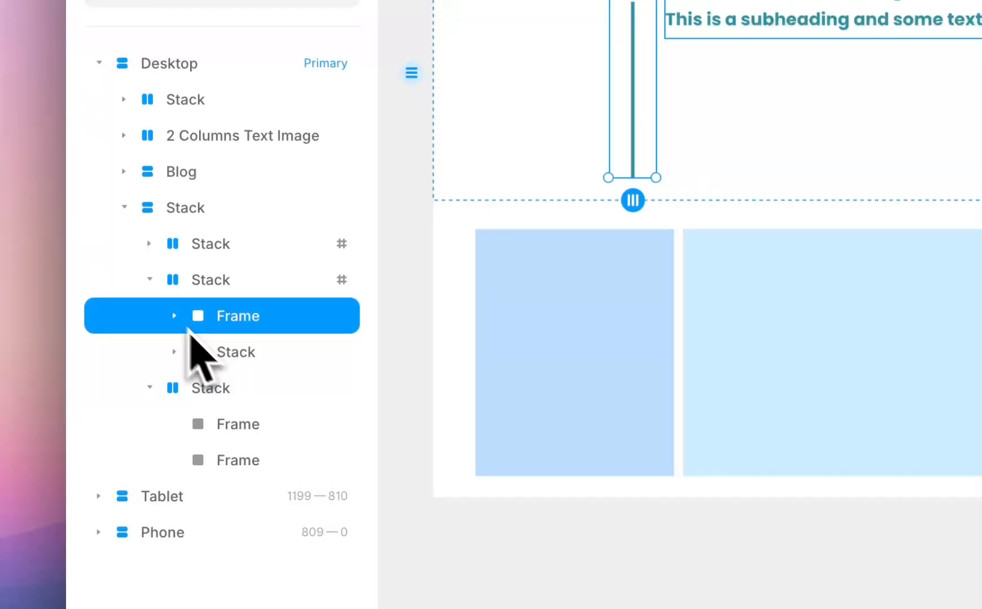
click(224, 361)
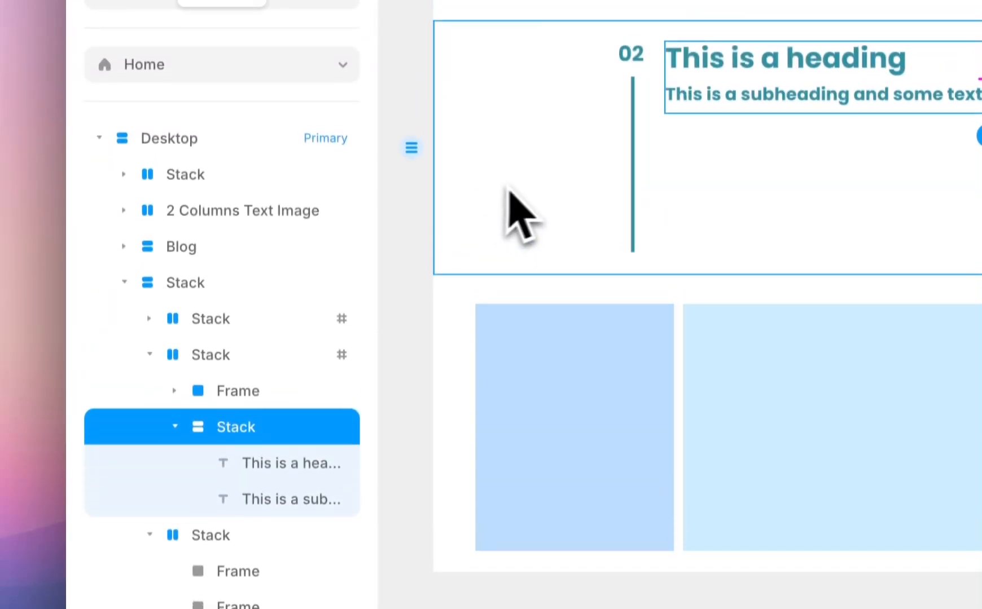
click(234, 373)
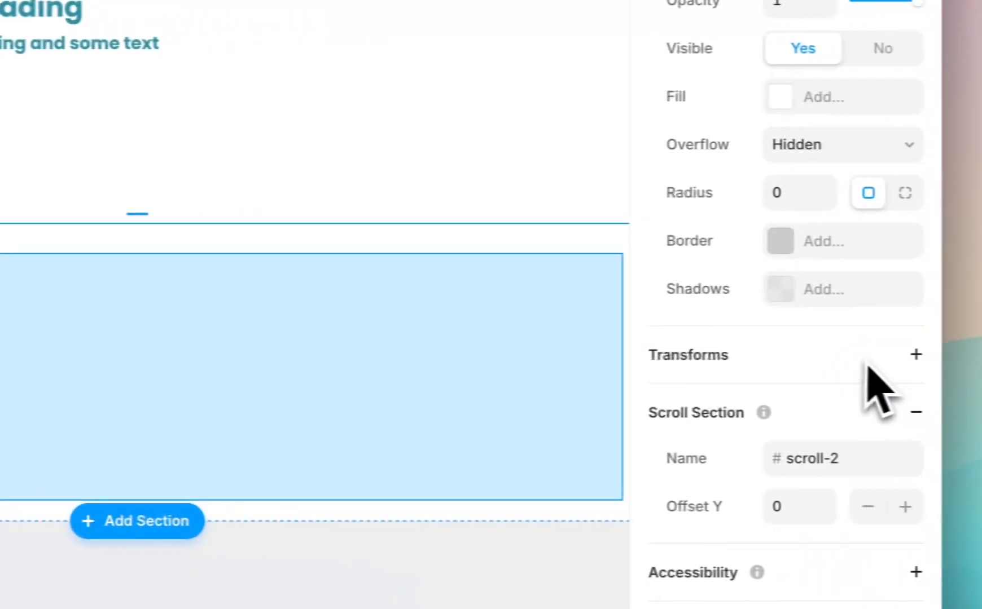
scroll(844, 367, up, 10)
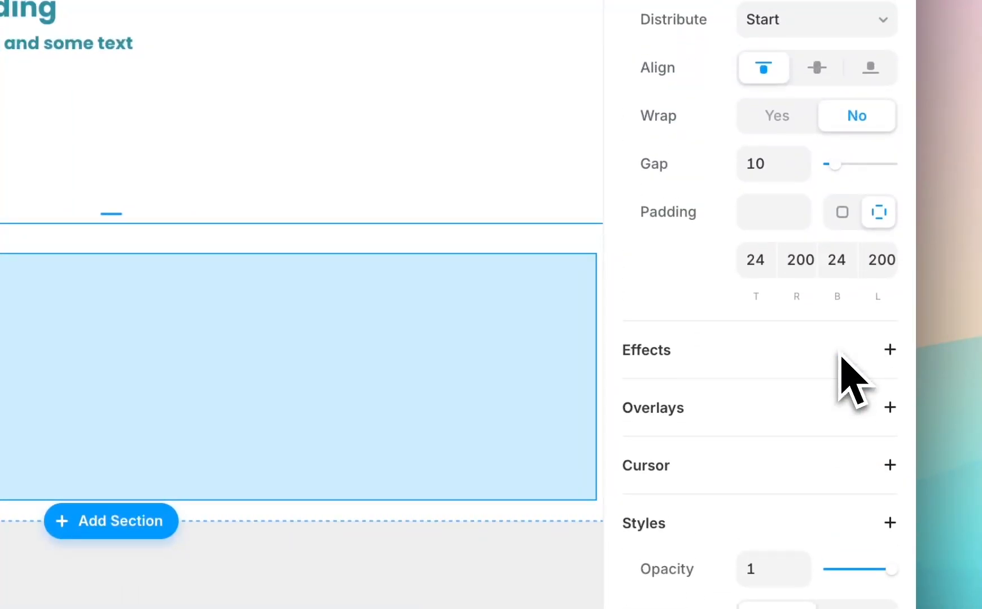
Set the third Stack's left and right padding to 200
click(229, 269)
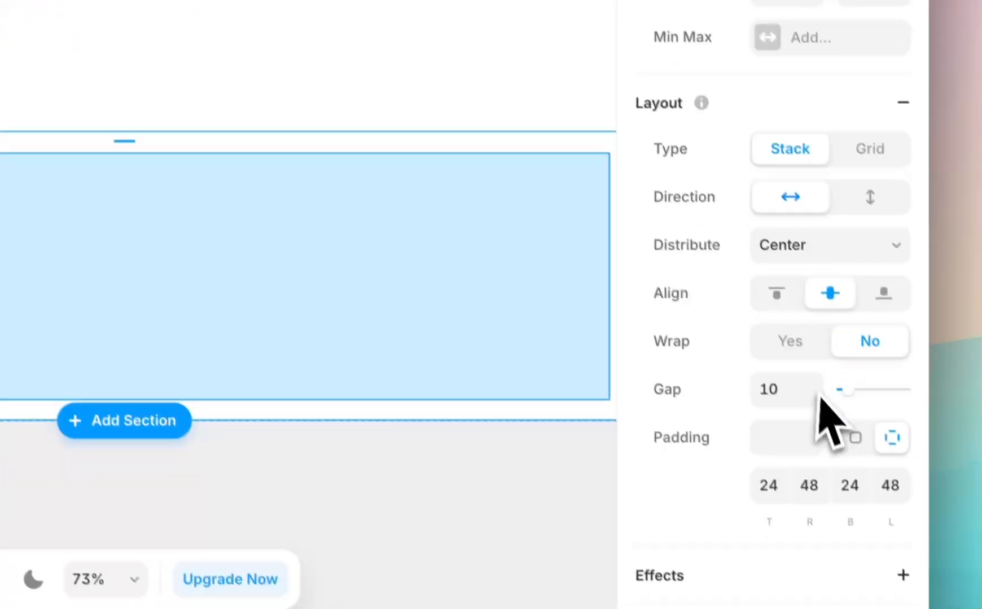
scroll(826, 418, down, 3)
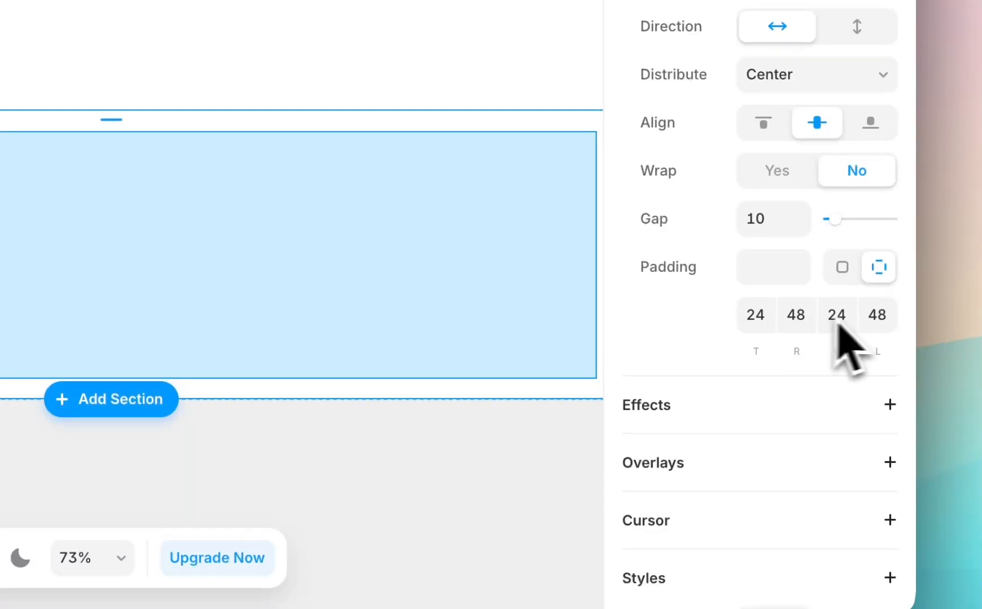
key(Return)
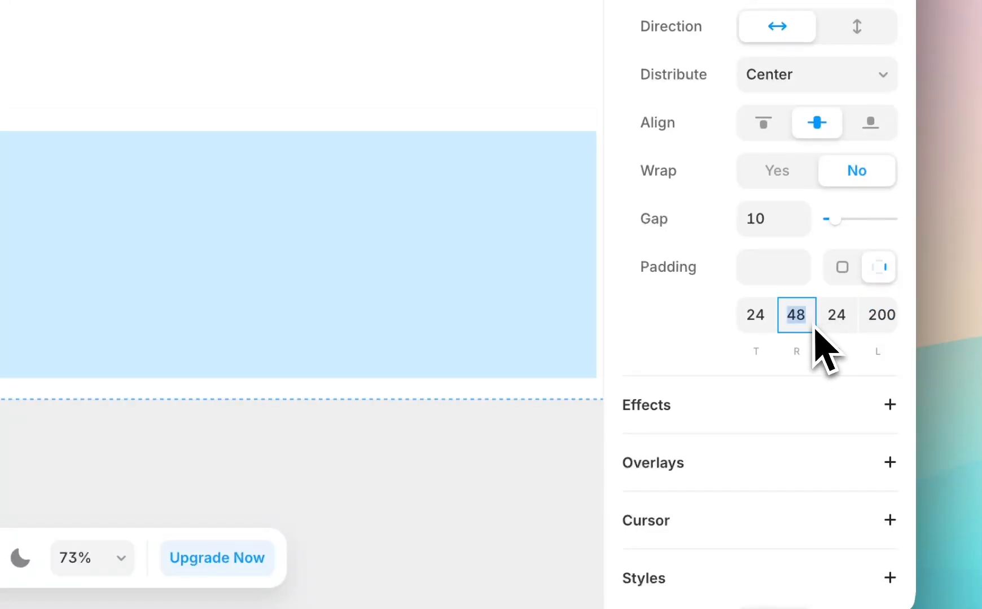
key(Return)
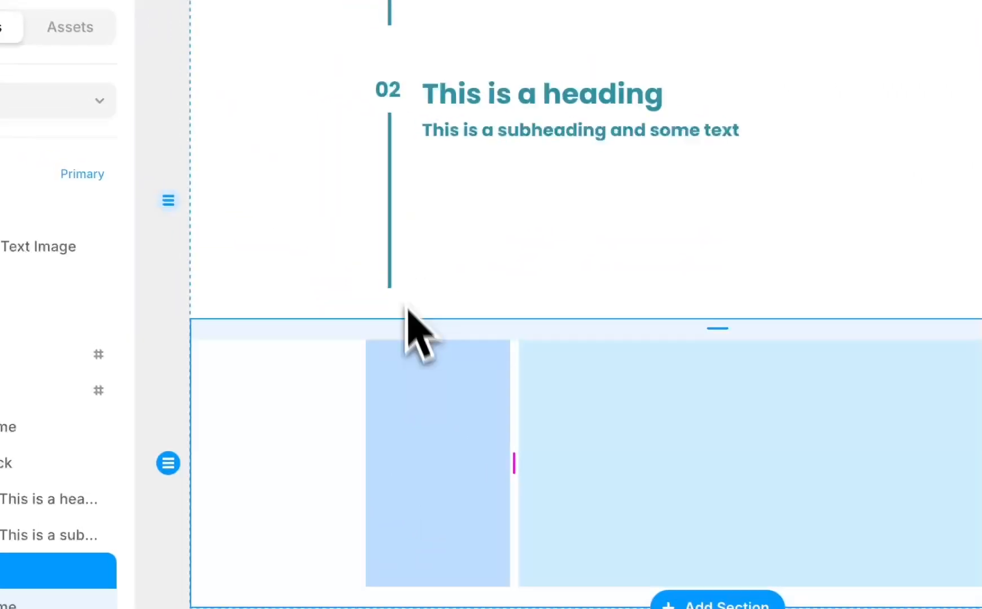
Set the third Stack's first placeholder frame to 7% width, using section 02's number-and-line frame as reference
click(407, 224)
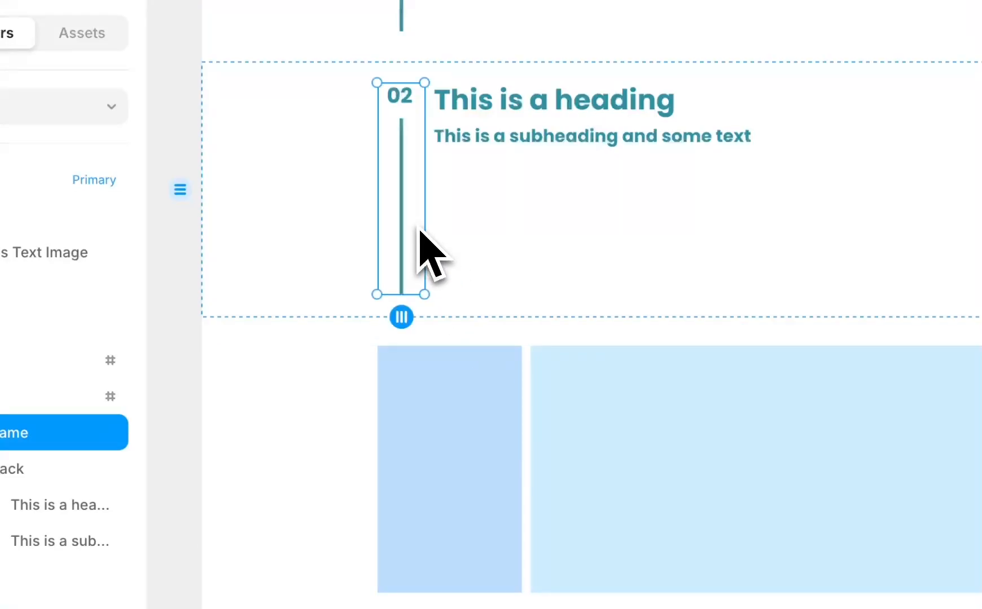
click(463, 422)
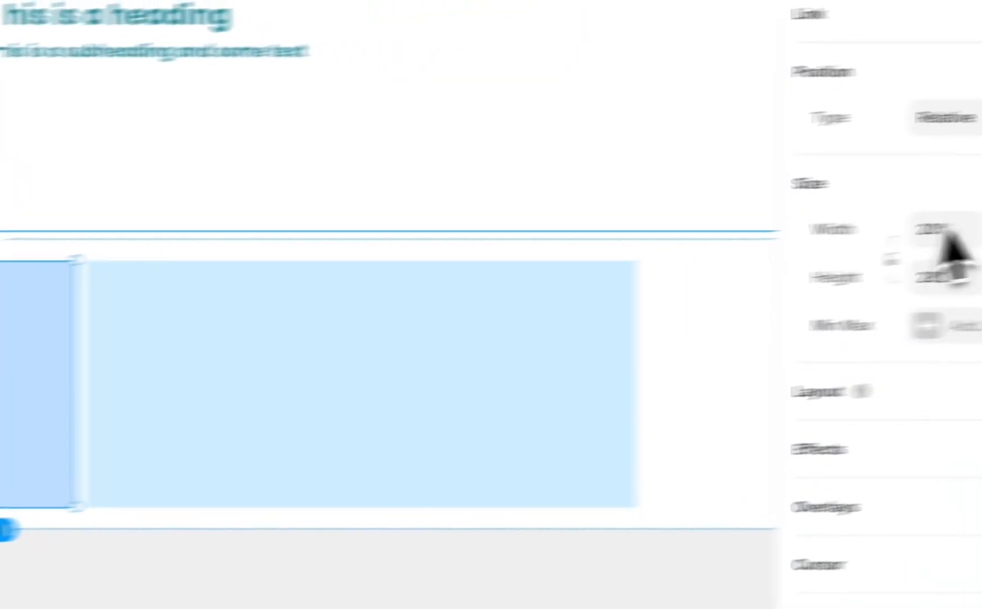
click(762, 246)
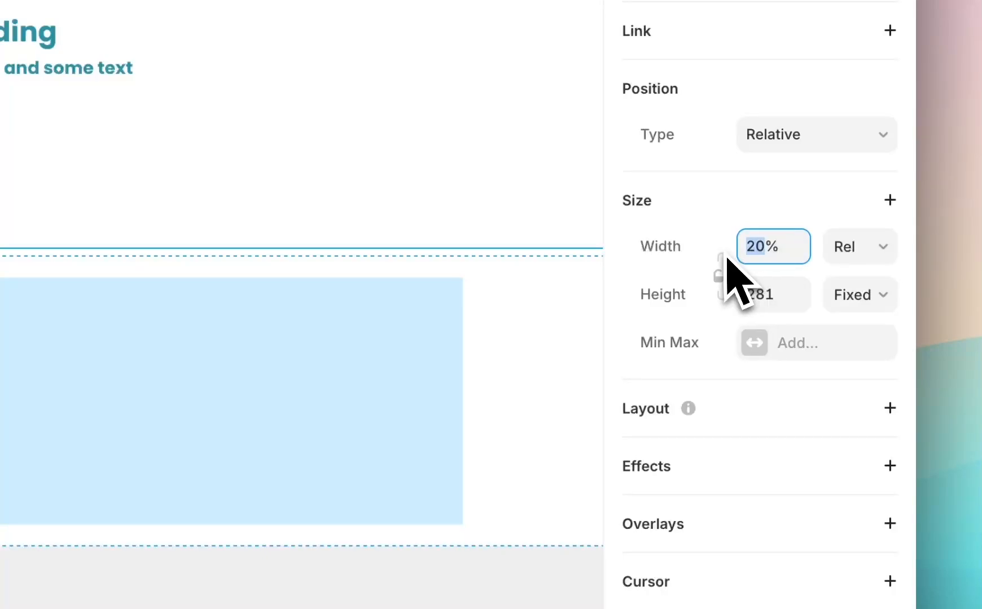
key(Return)
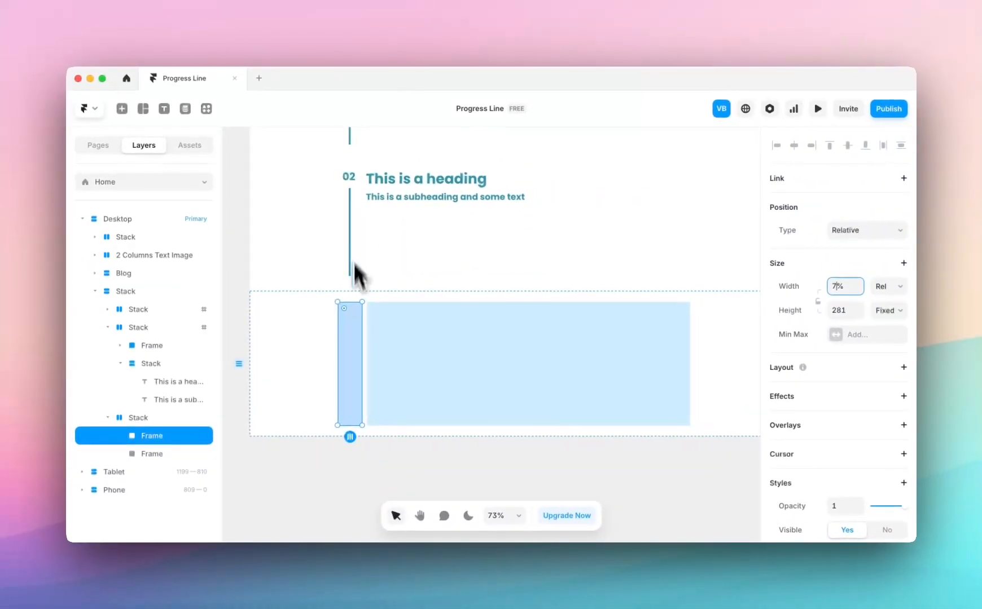
Add a Stack layout with vertical direction to the wide placeholder frame in the third Stack
click(371, 322)
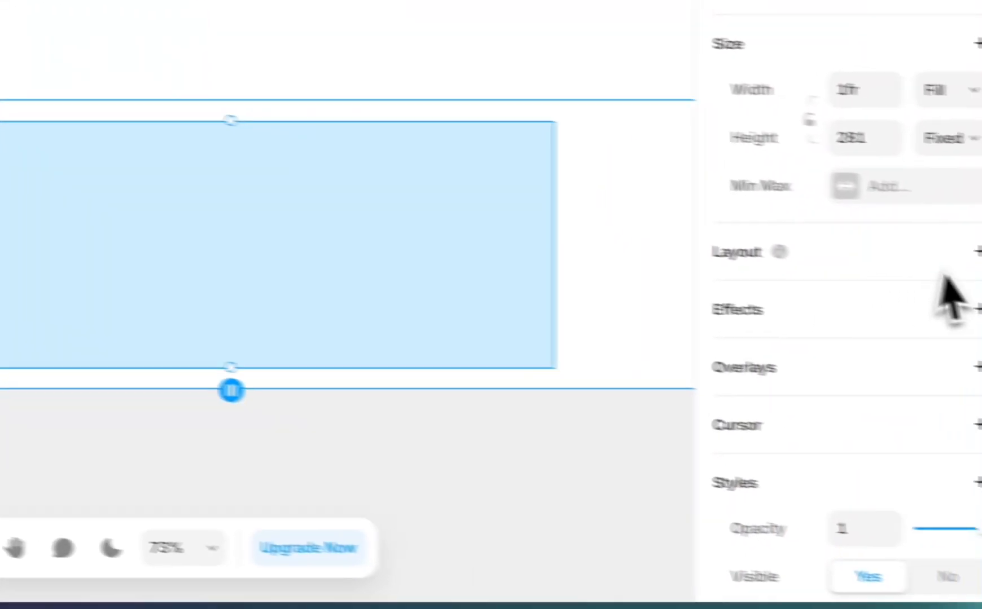
click(977, 251)
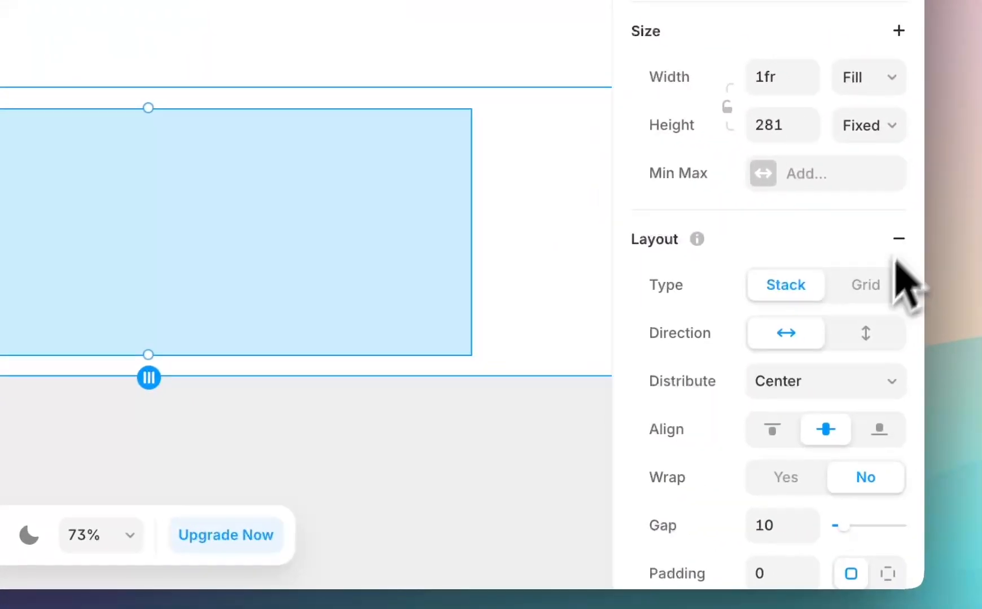
click(858, 333)
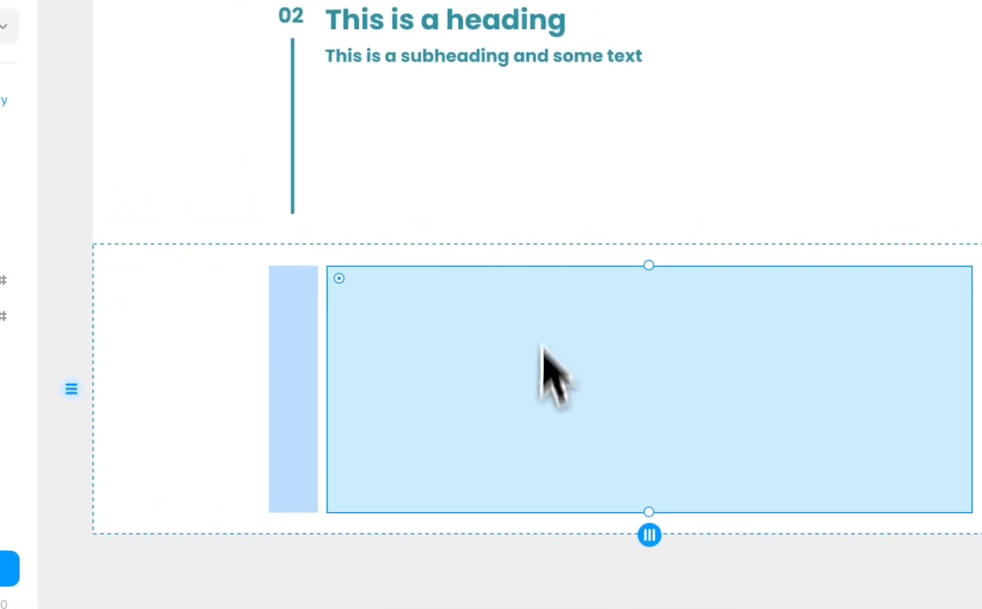
Copy section 02's heading and subheading texts into the wide Stack of the third section
click(402, 32)
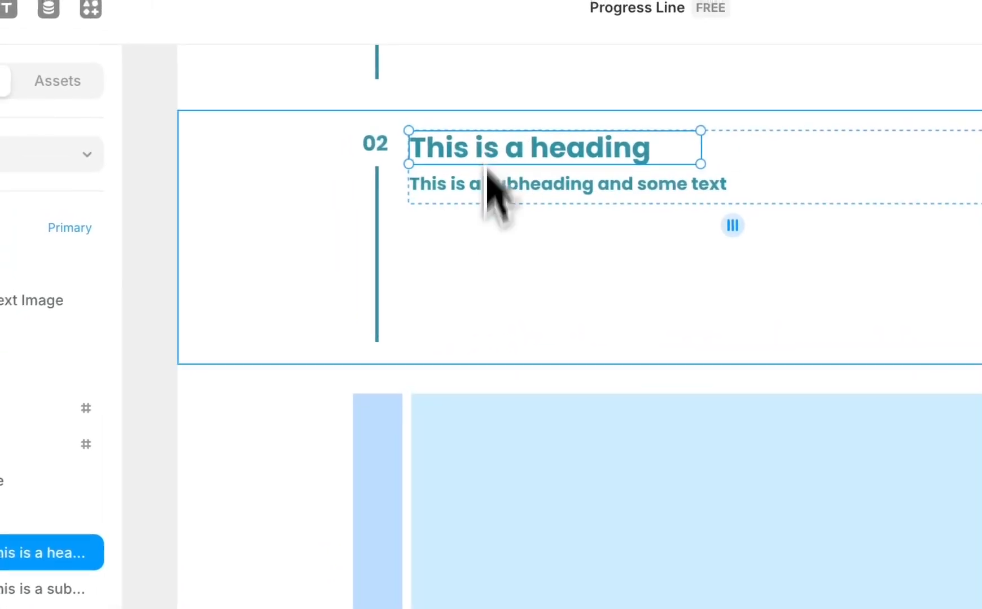
click(544, 515)
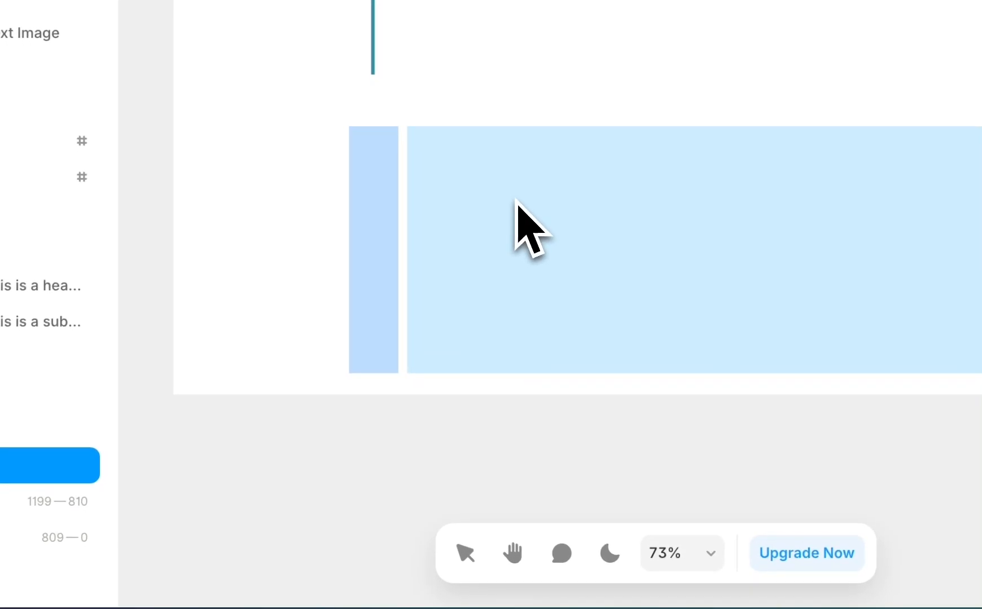
click(509, 460)
key(super+v)
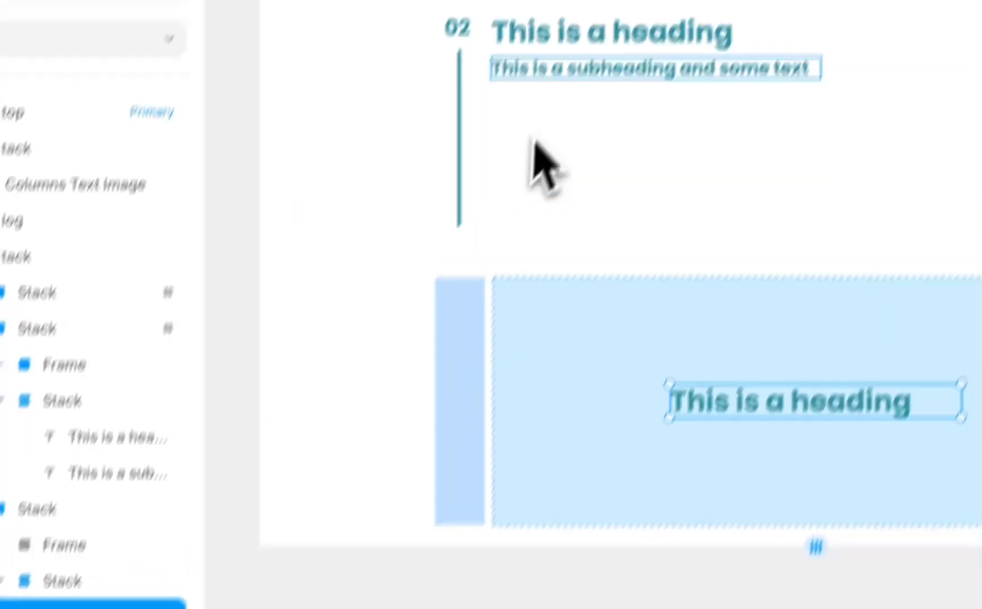
click(548, 69)
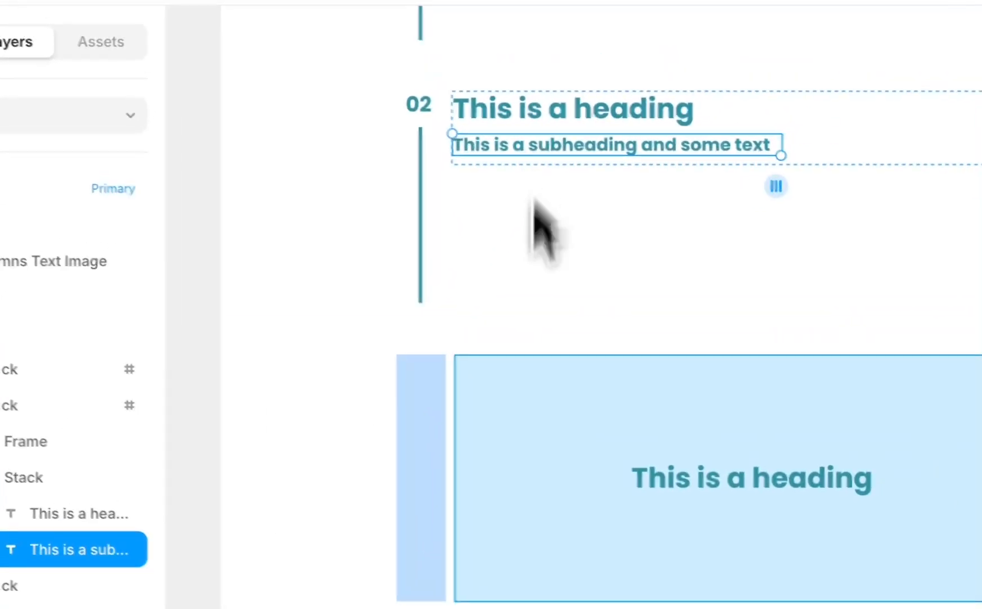
click(561, 577)
key(super+v)
Align the third section's text Stack to the left, distribute it to Start, and remove its #CCEEFF fill
click(565, 530)
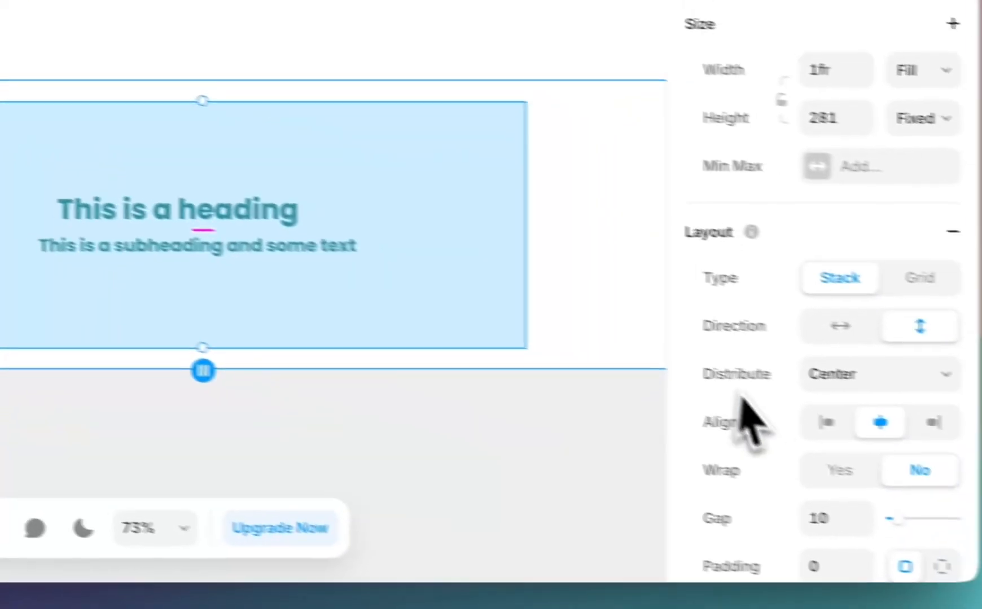
click(827, 427)
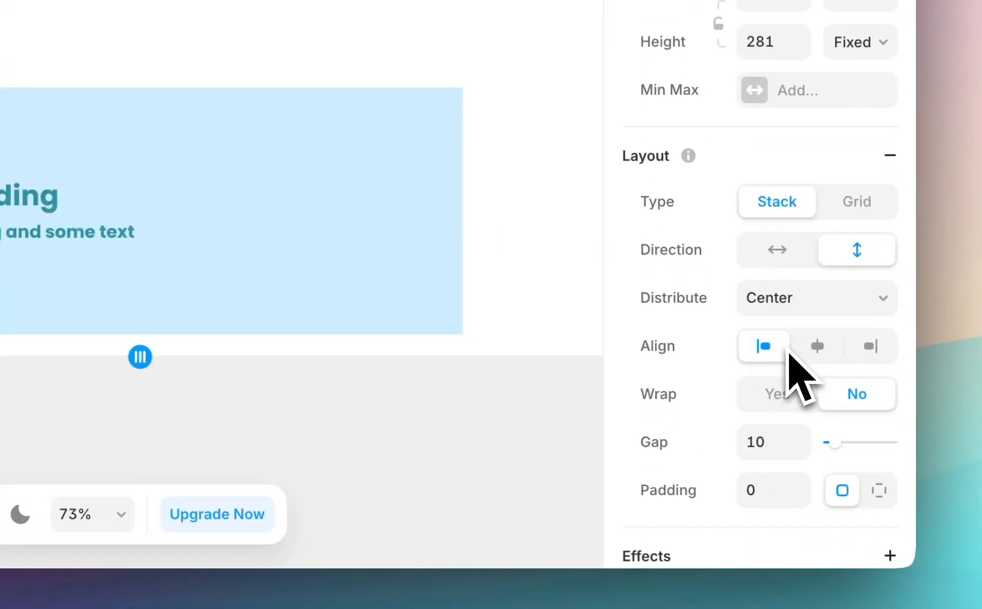
click(821, 305)
click(821, 273)
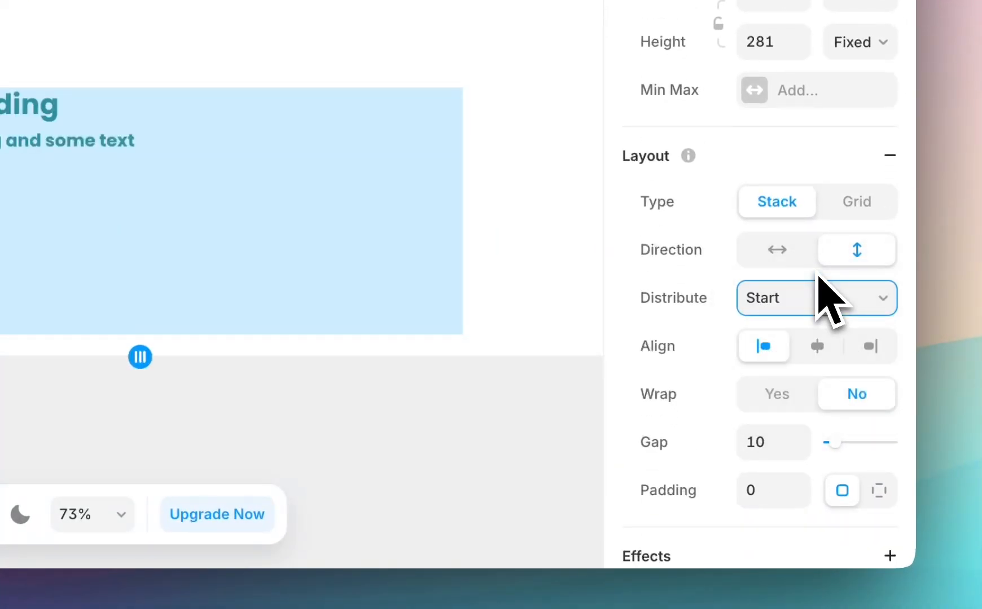
scroll(812, 361, down, 10)
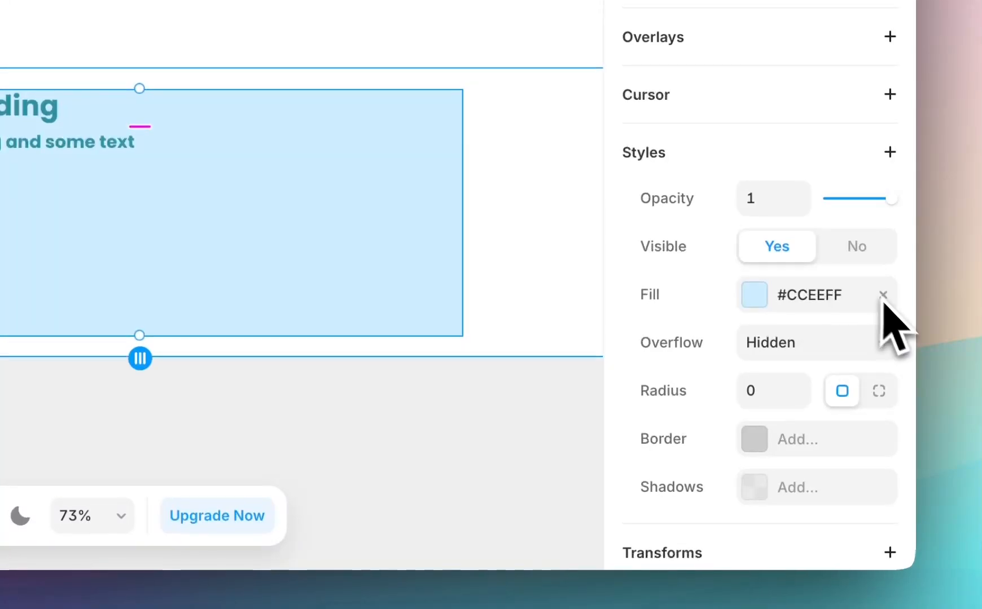
click(884, 297)
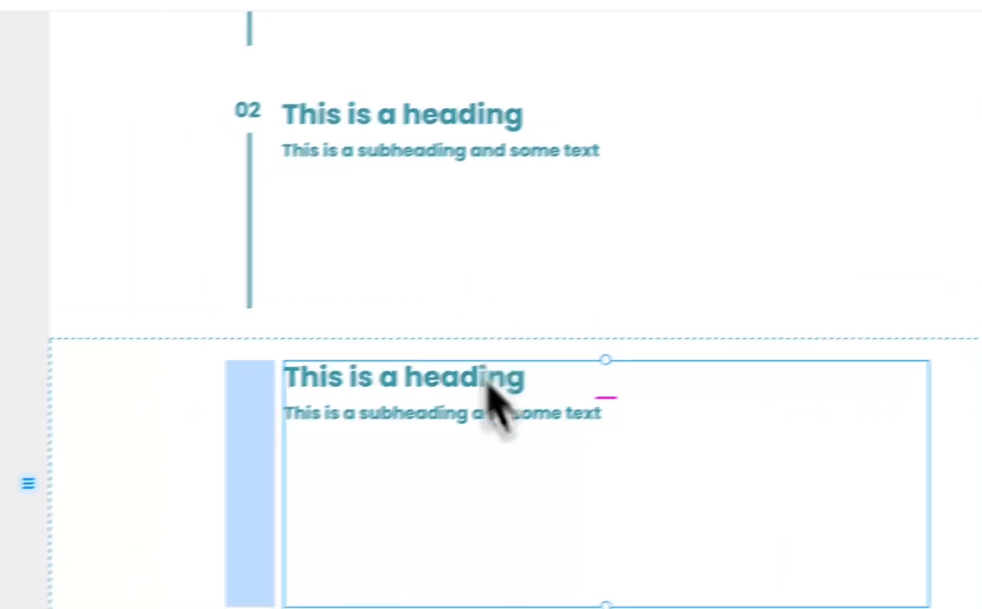
Add a vertical Stack layout to the third section's narrow frame and copy section 02's number into it as 03
click(360, 409)
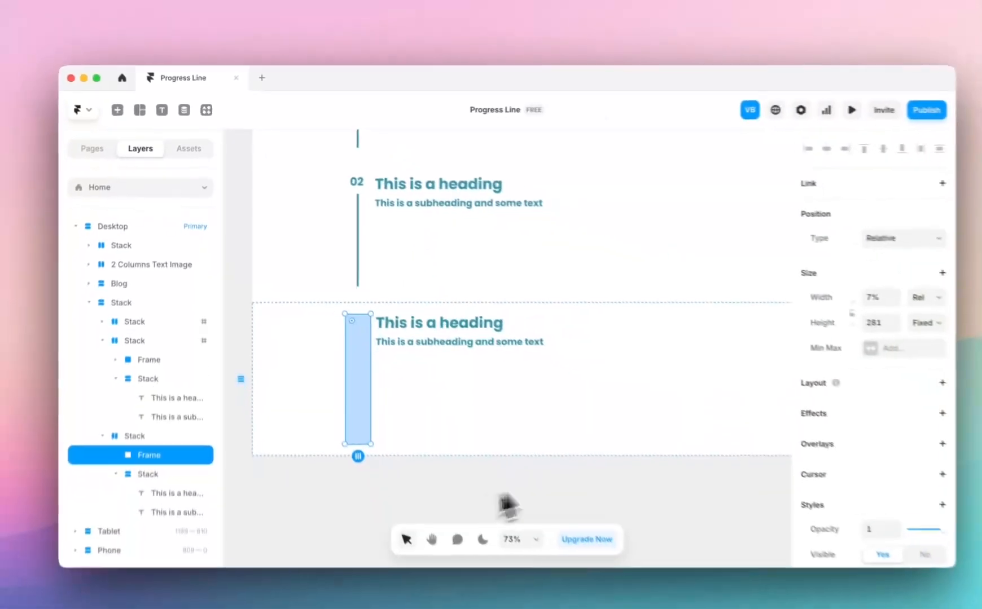
click(906, 368)
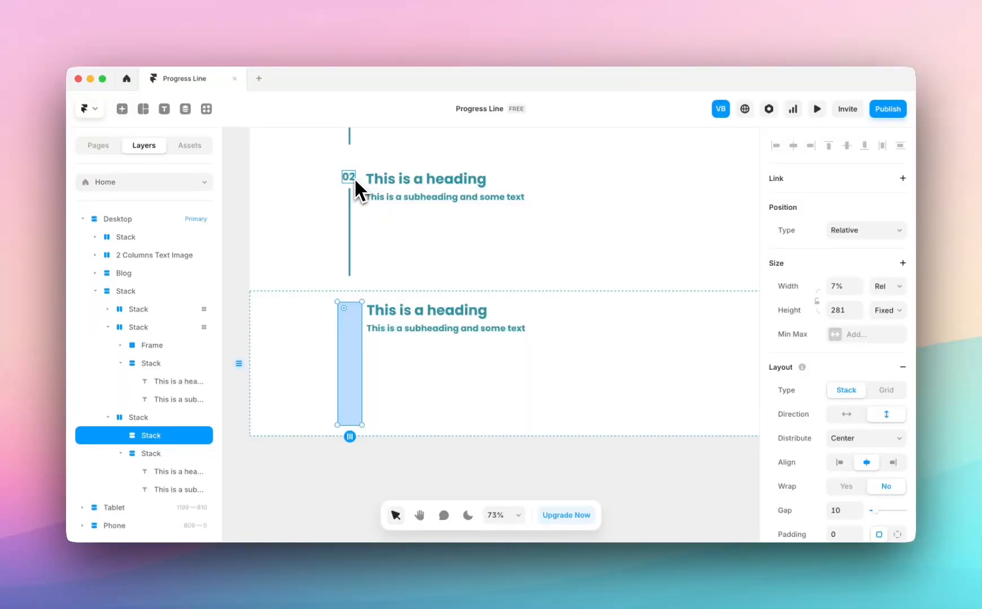
drag(356, 183, 351, 347)
scroll(351, 351, up, 3)
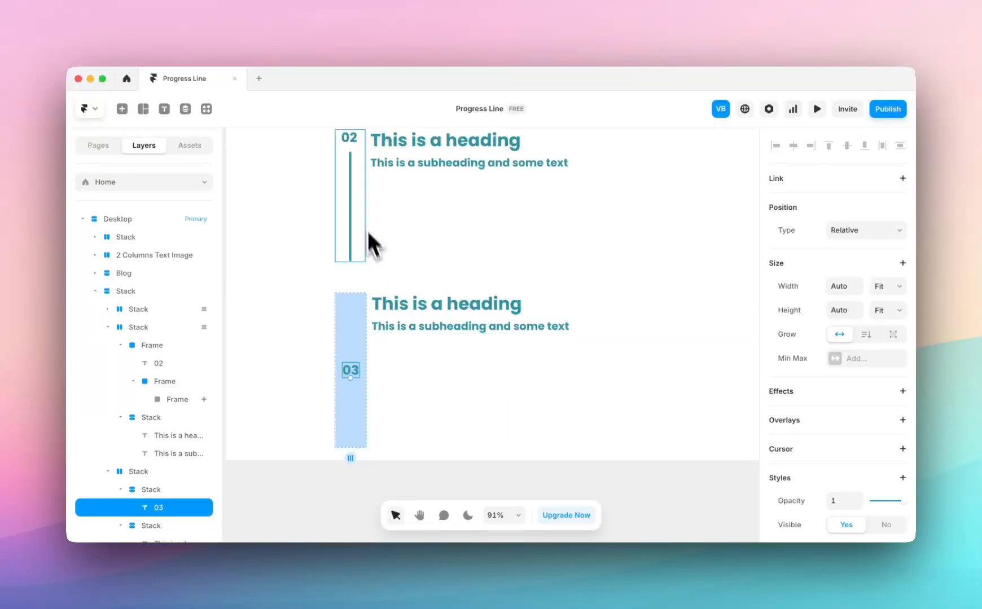
Draw a thin line frame about 2 by 117 in the 03 Stack, using section 02's line frame as reference
click(351, 223)
click(195, 381)
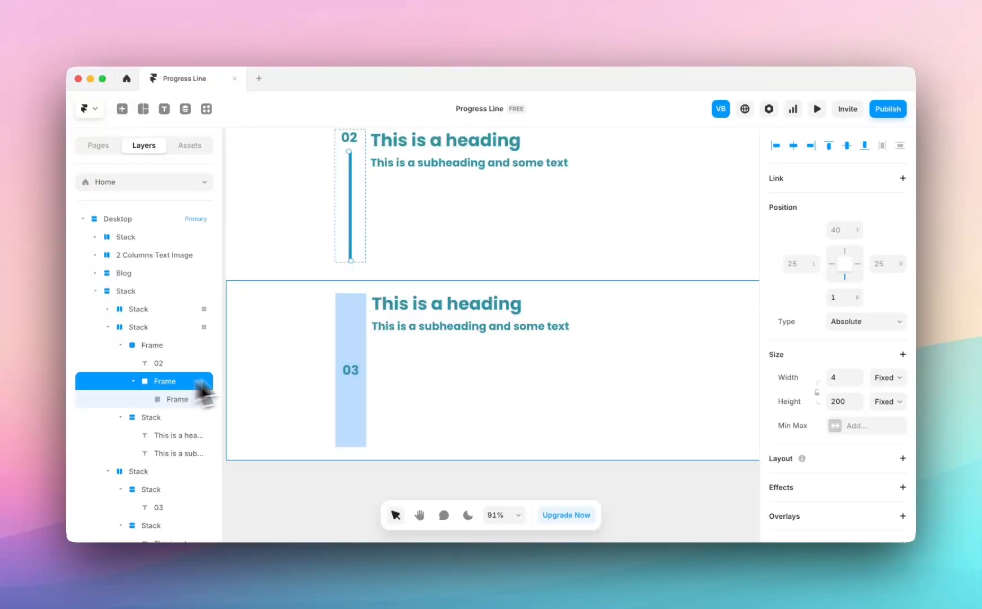
click(143, 110)
click(161, 142)
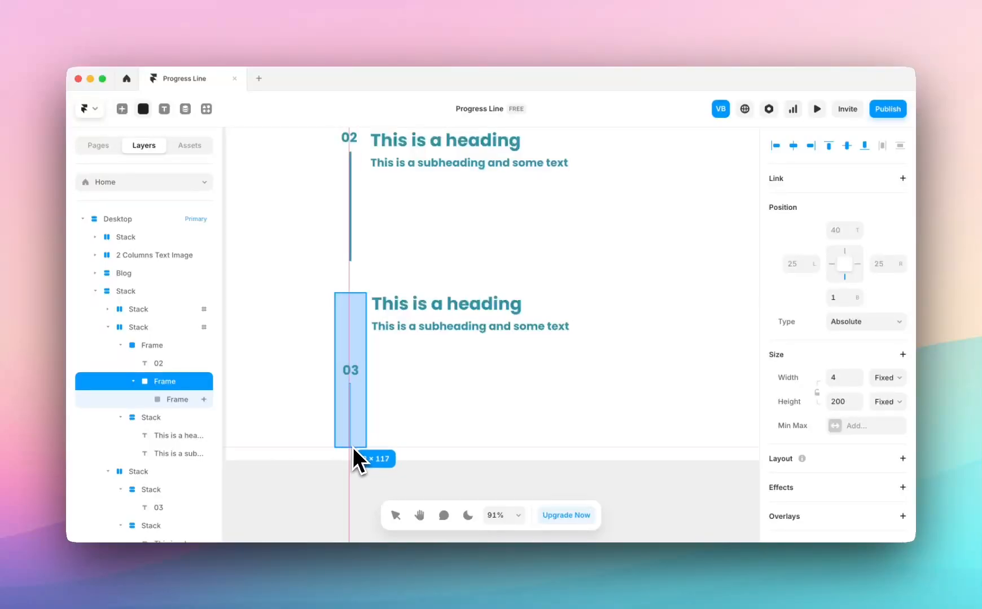
drag(353, 447, 349, 448)
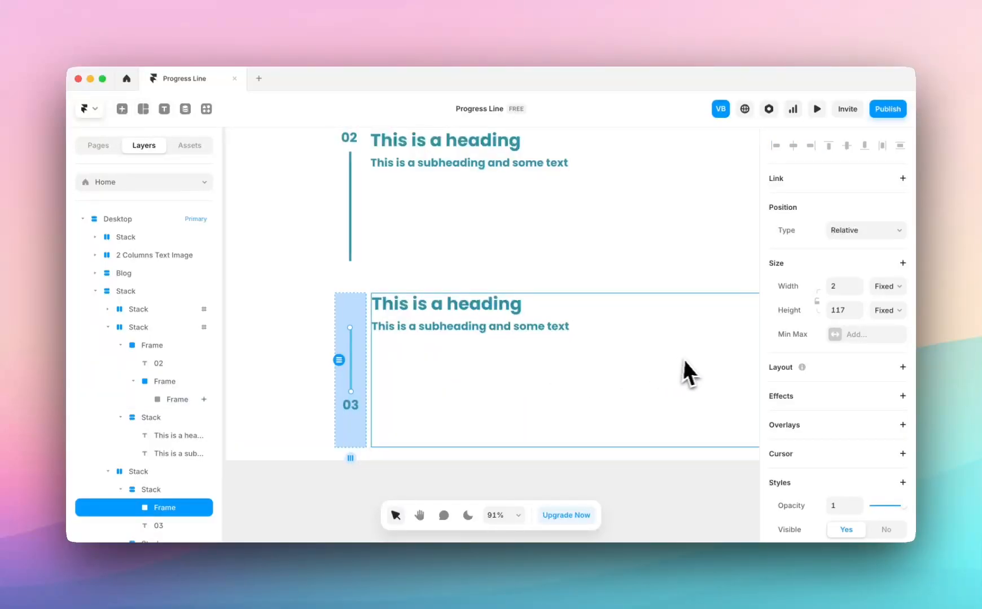
Place the line frame below the 03 number and set its width to 4 and its height to Fill
click(837, 287)
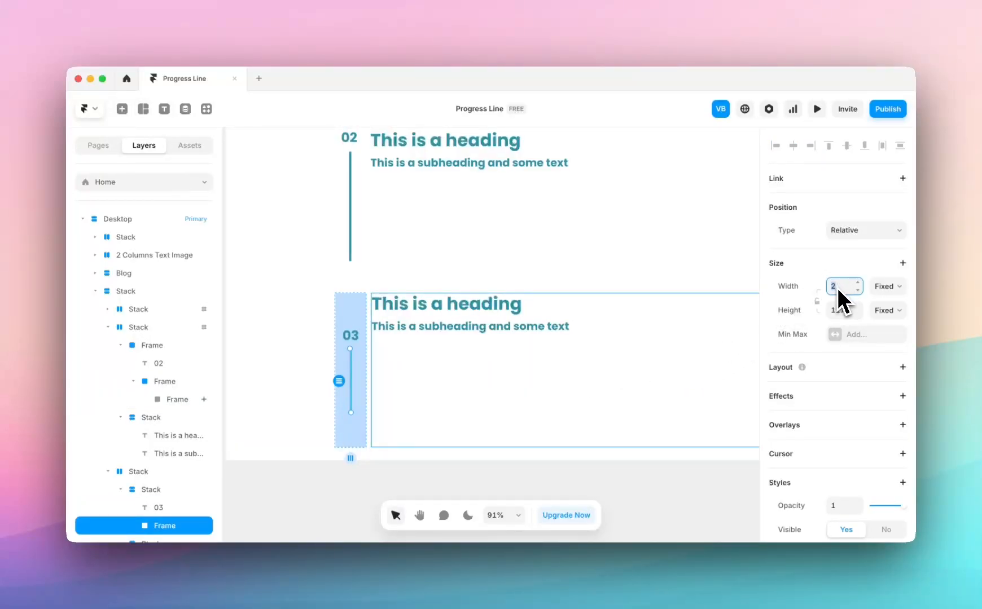
text(4)
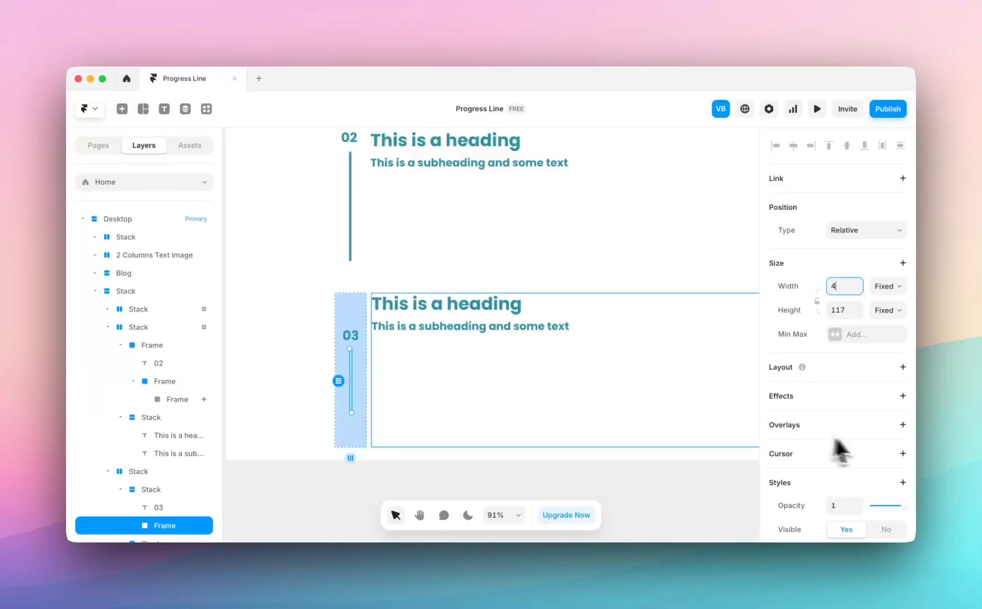
click(886, 338)
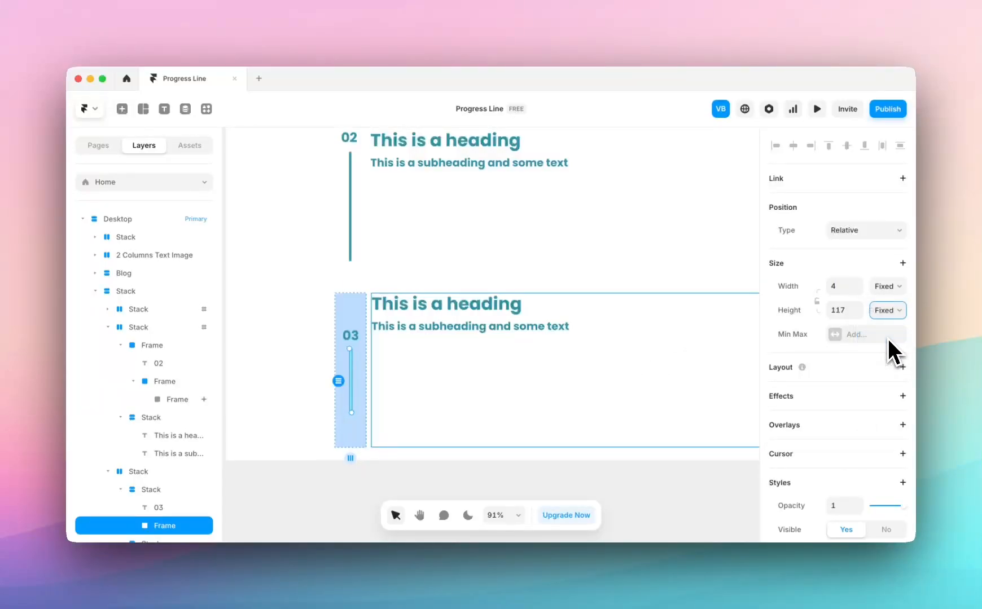
click(362, 322)
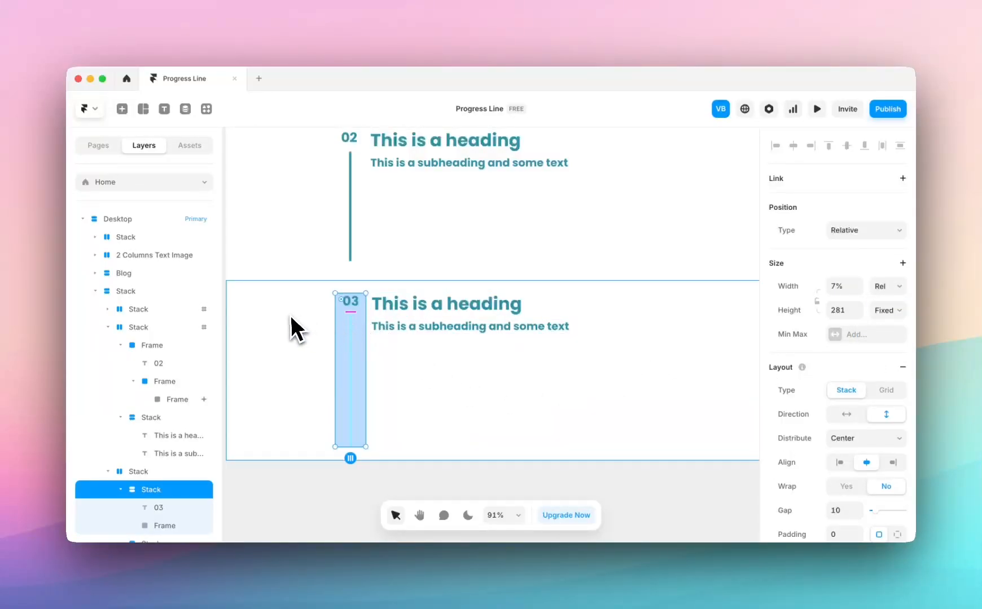
Draw a small child frame about 2 by 29 inside the line frame under the 03 number
click(350, 350)
scroll(342, 375, up, 5)
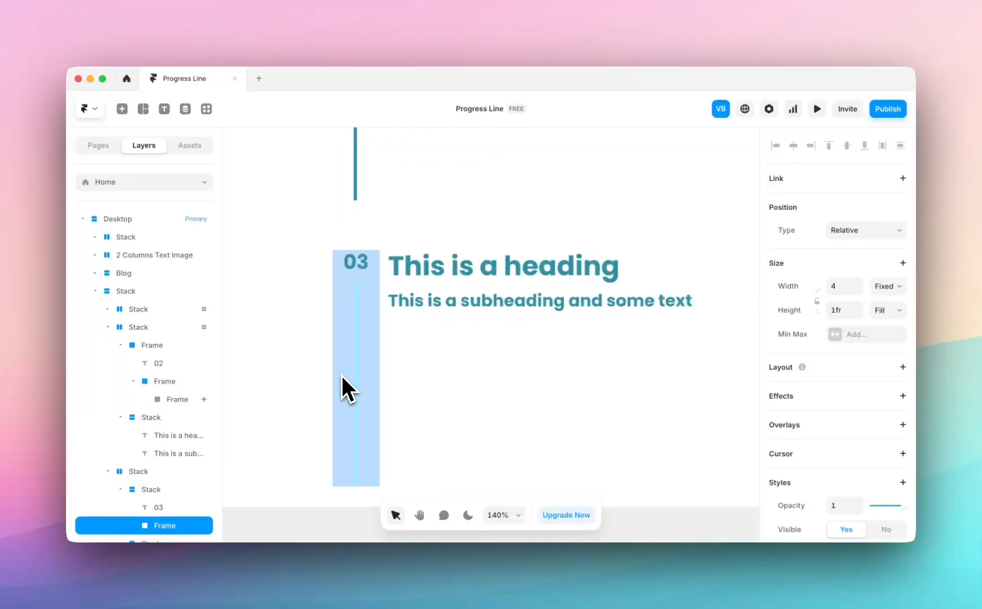
scroll(347, 399, down, 3)
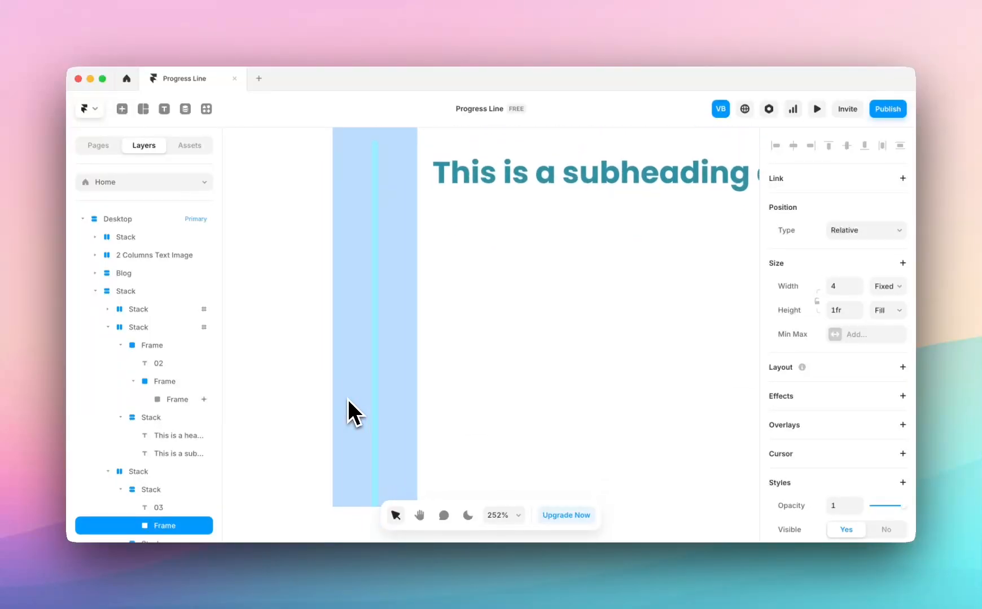
click(150, 109)
click(154, 137)
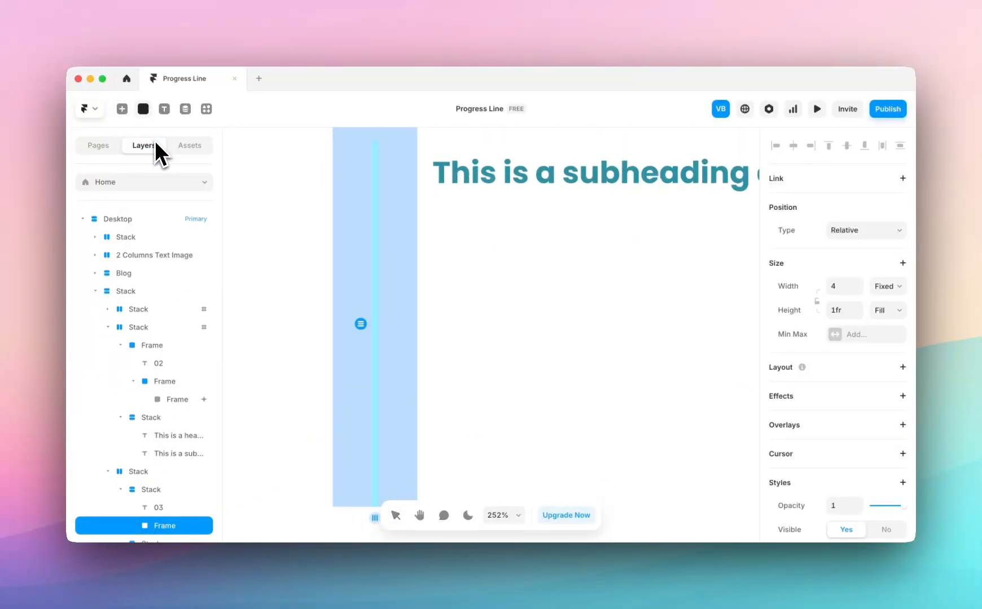
drag(373, 178, 379, 220)
scroll(379, 203, up, 2)
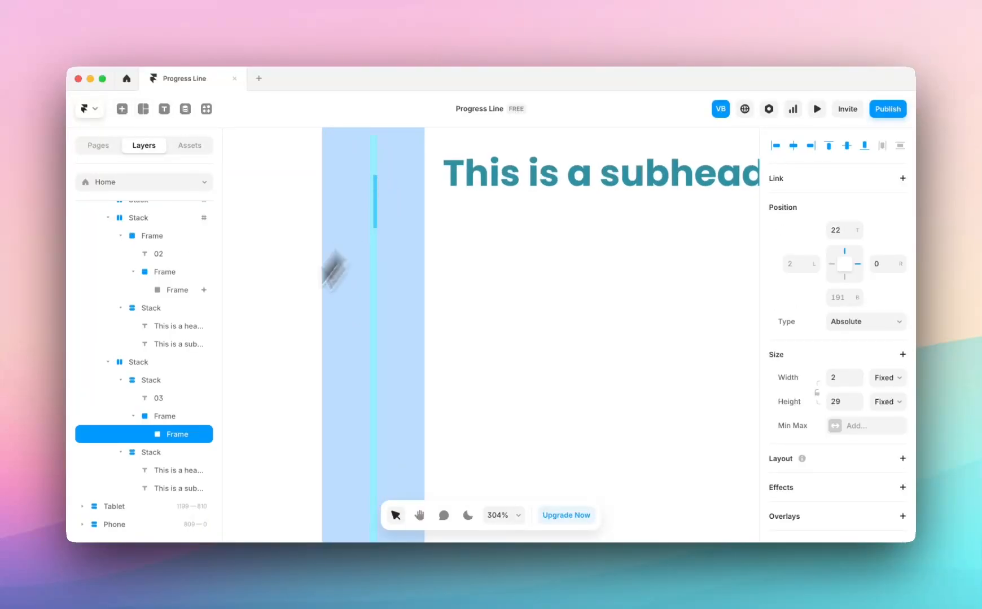
Rename the small inner frame to Progress Line and its parent line frame to Progress Frame
double_click(177, 436)
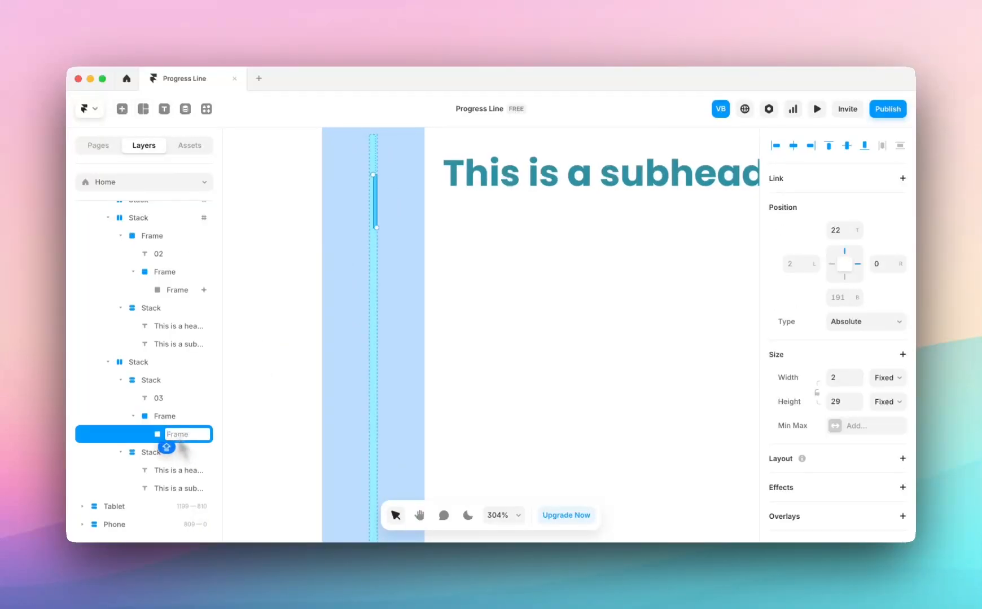
text(Prog)
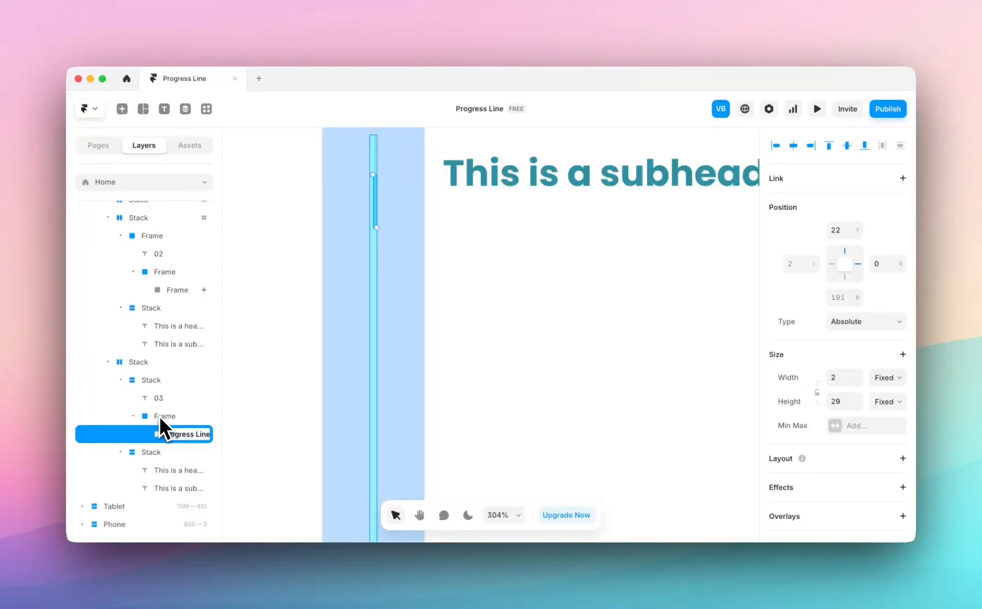
double_click(160, 416)
text(Progress Fr...)
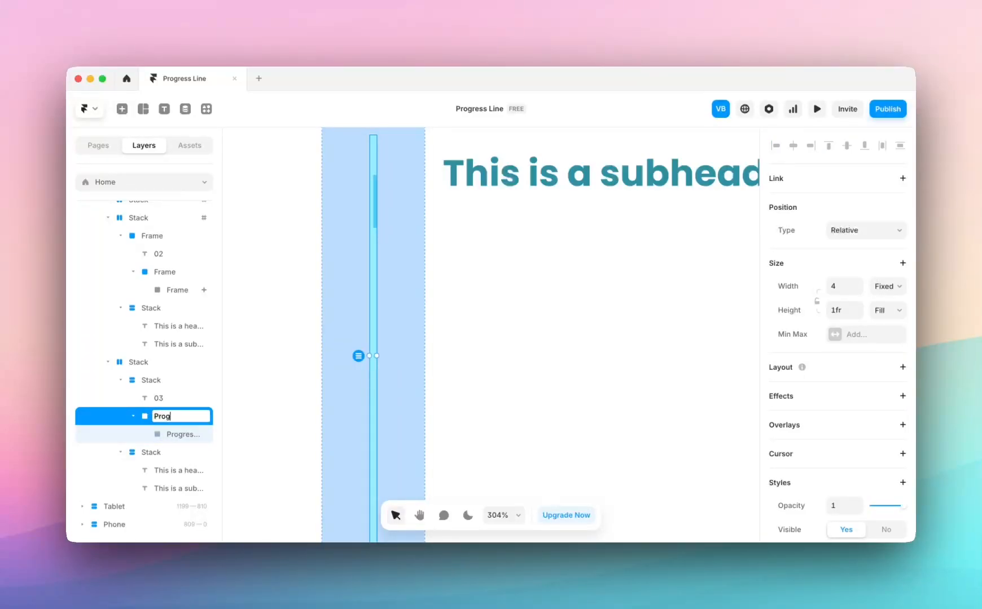
Set the Progress Line's width to 4 and its top position to 0
click(186, 440)
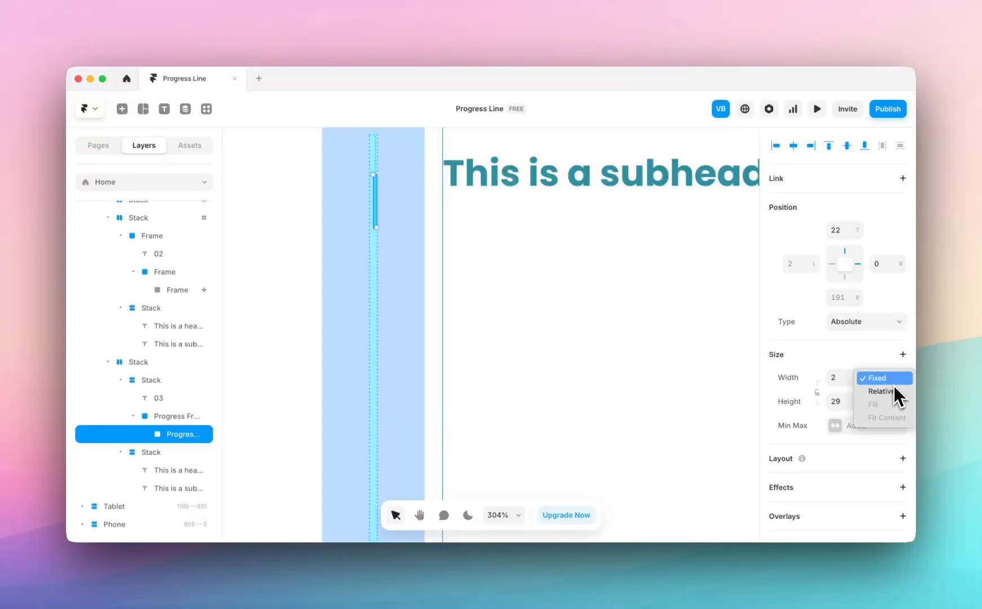
click(812, 373)
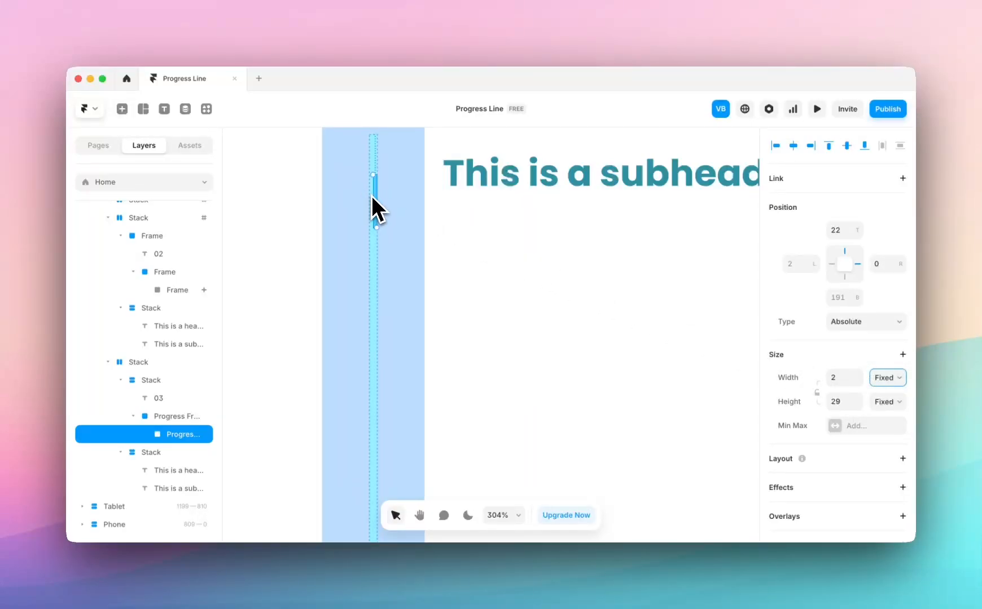
text(4)
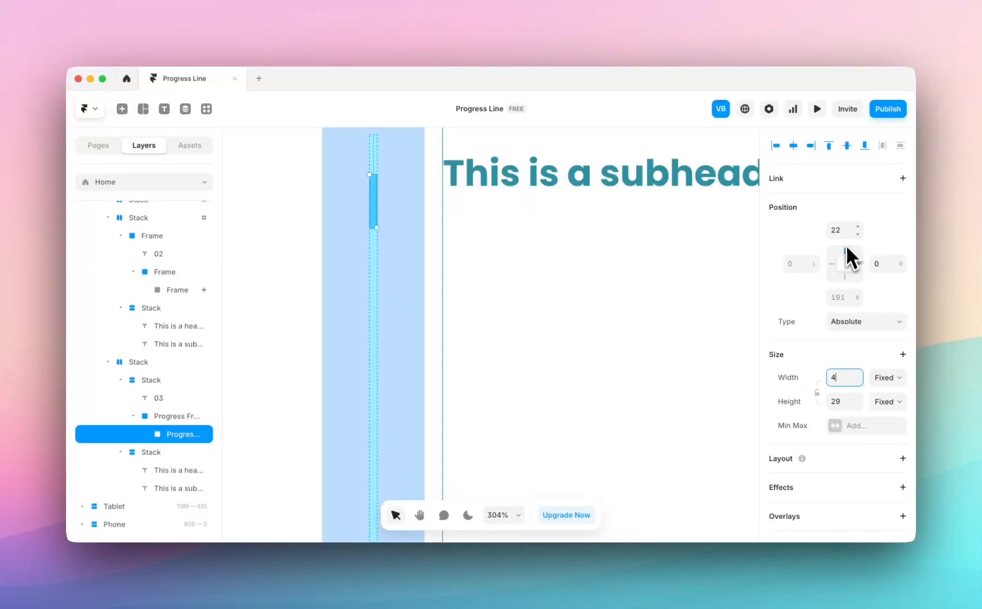
text(0)
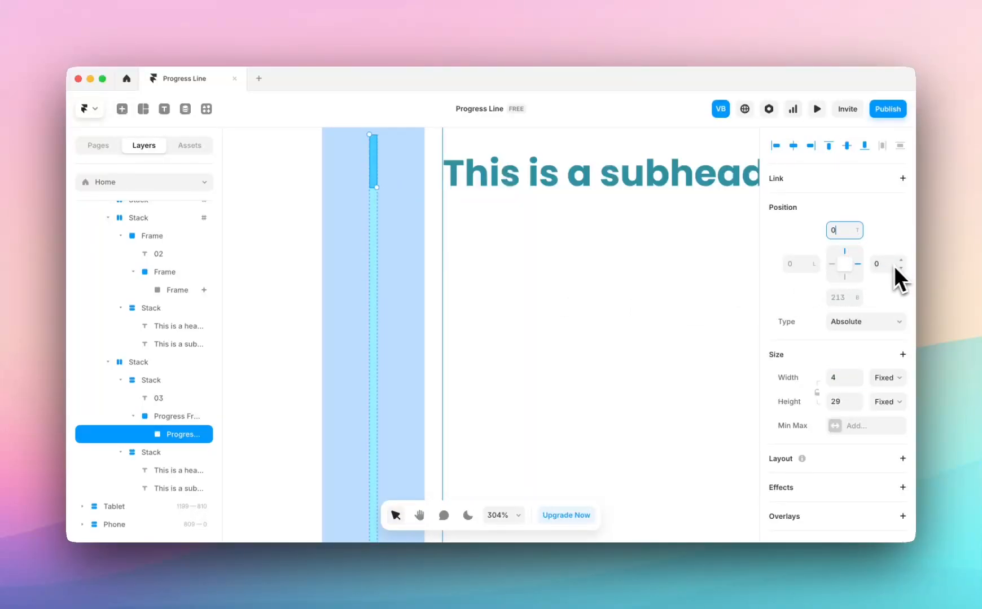
scroll(346, 194, up, 2)
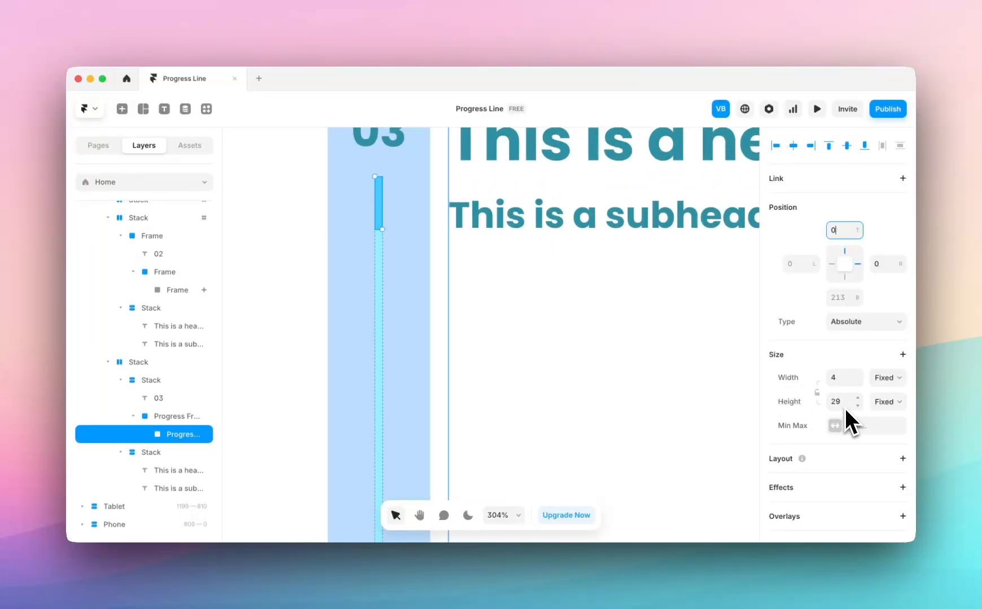
Set the Progress Frame's height sizing to Fixed
scroll(423, 357, down, 5)
click(401, 358)
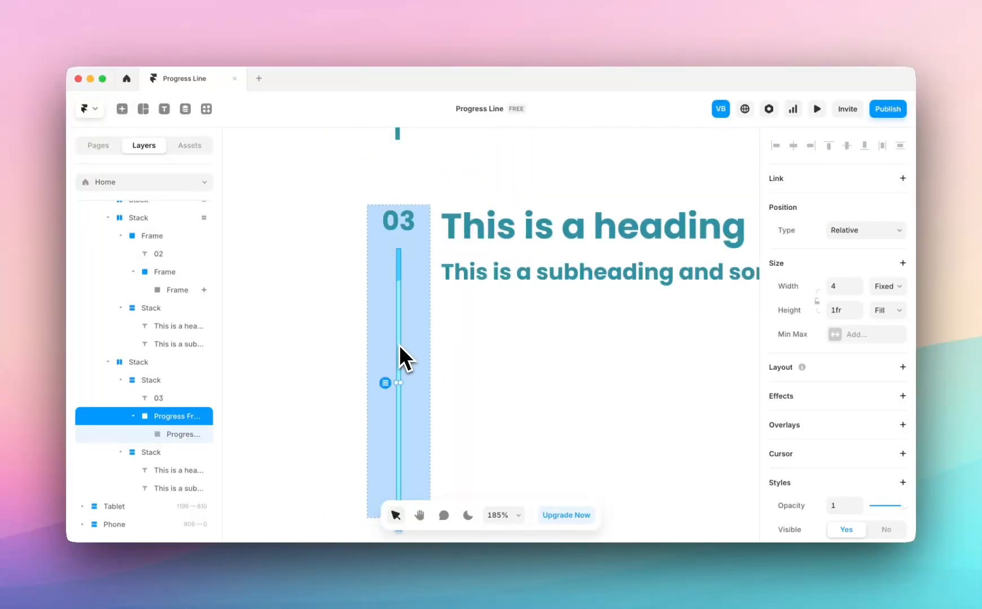
scroll(574, 372, down, 3)
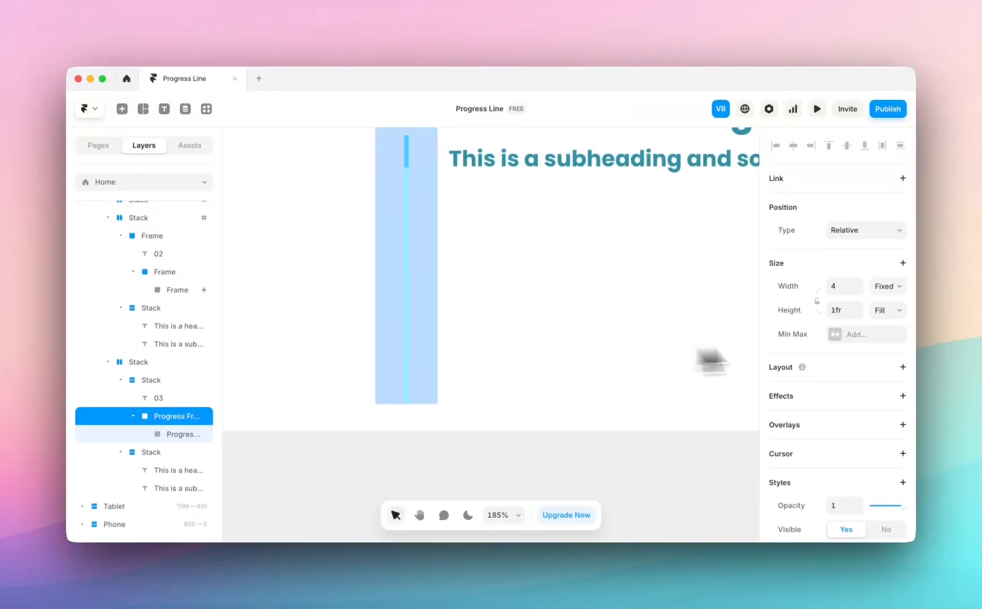
click(886, 310)
click(888, 285)
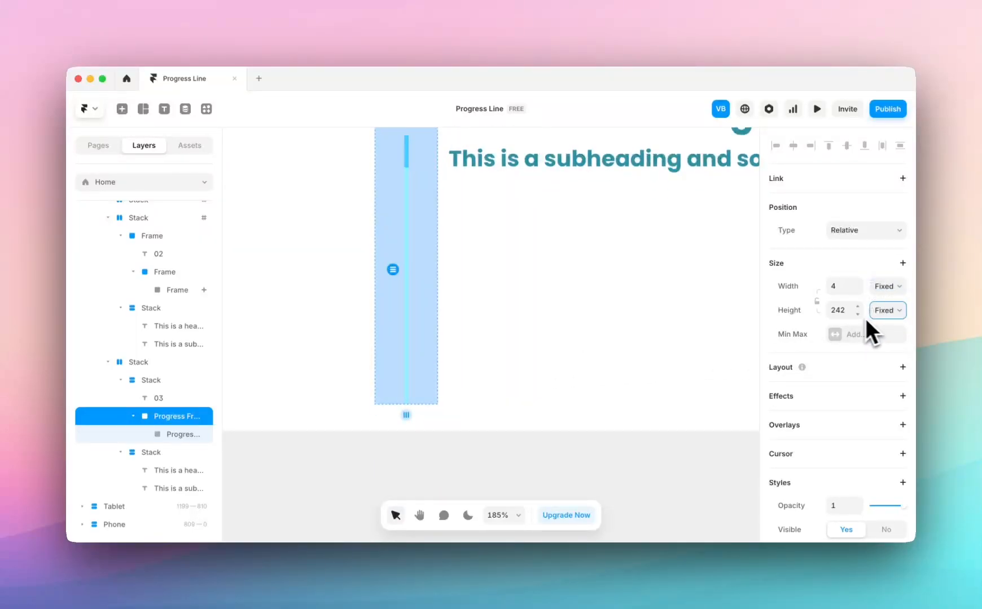
Set the Progress Line's height to 242 so it fills the Progress Frame
click(406, 167)
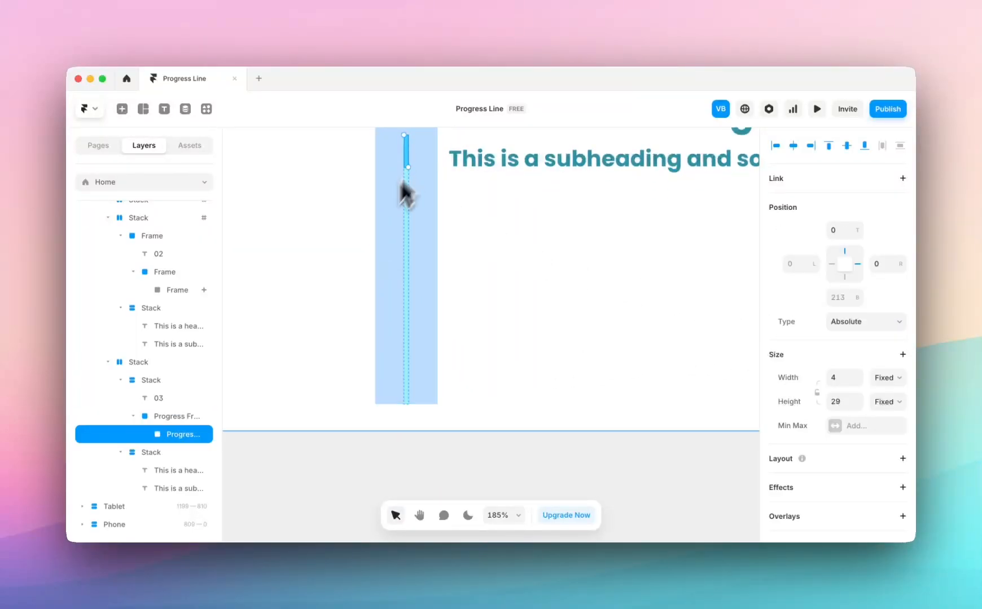
text(242)
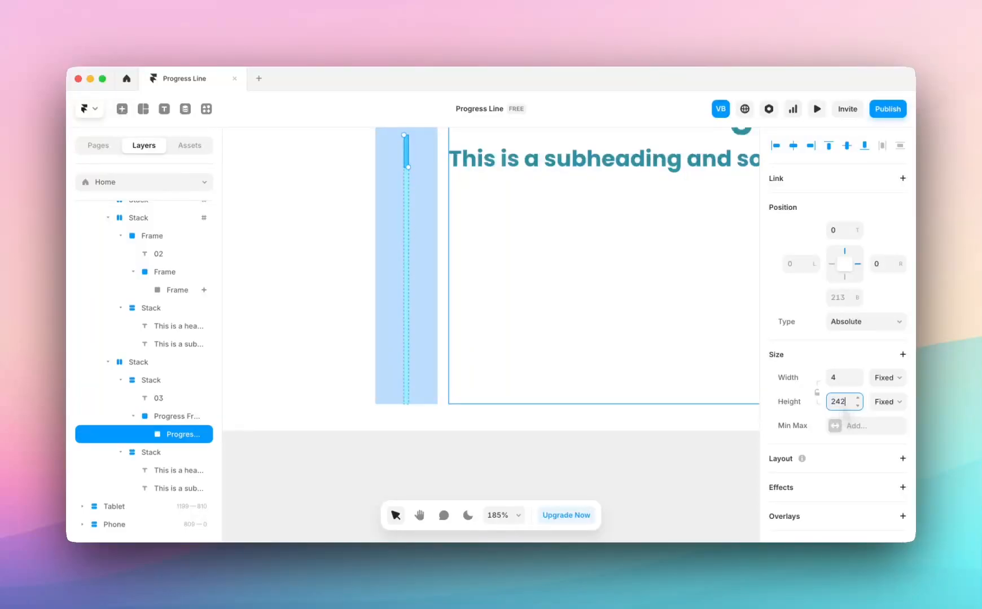
key(Return)
click(407, 452)
scroll(407, 452, down, 5)
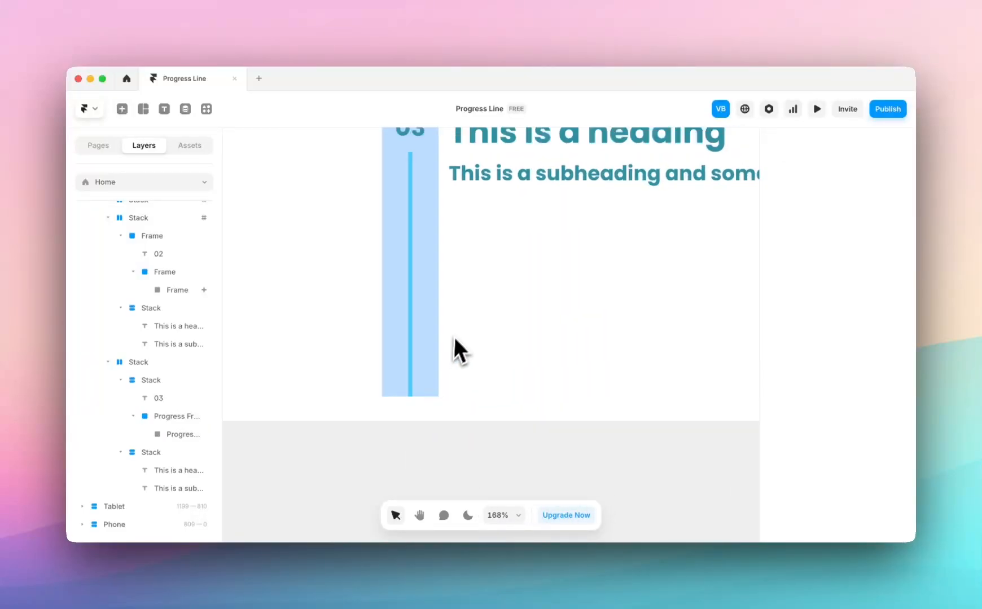
Remove the #BBDDFF fill from the stack holding the 03 number and its progress line
click(434, 248)
scroll(864, 365, down, 6)
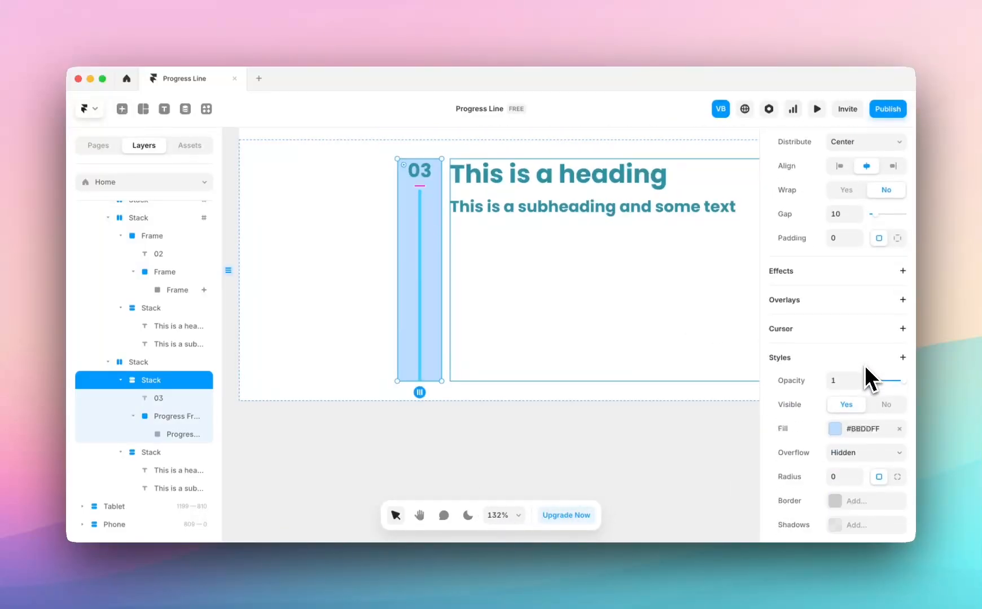
click(897, 391)
click(443, 458)
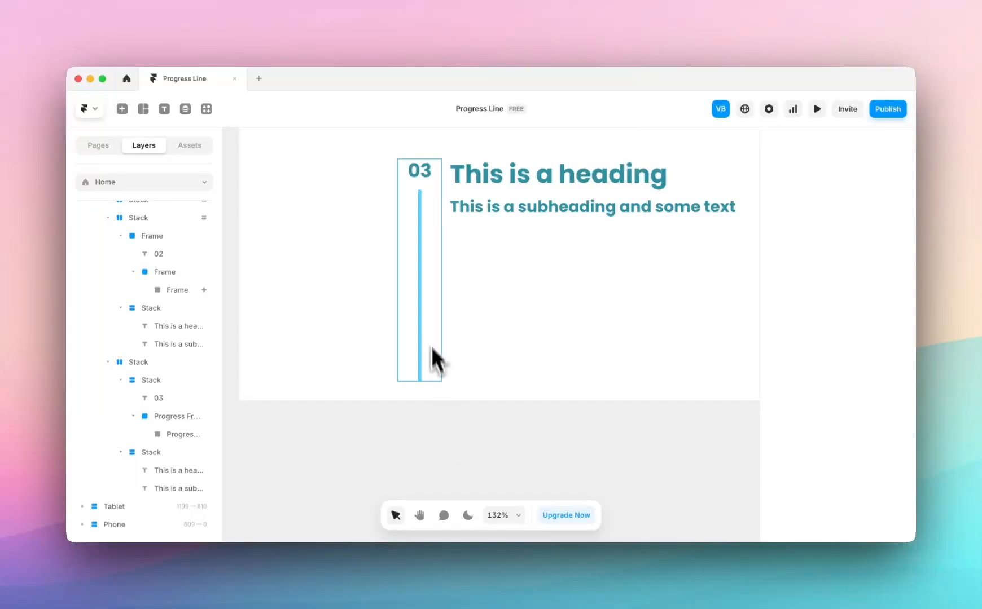
scroll(432, 339, up, 3)
Set the Progress Line's fill to #2E90A3 by sampling the teal of section 02's line
click(411, 363)
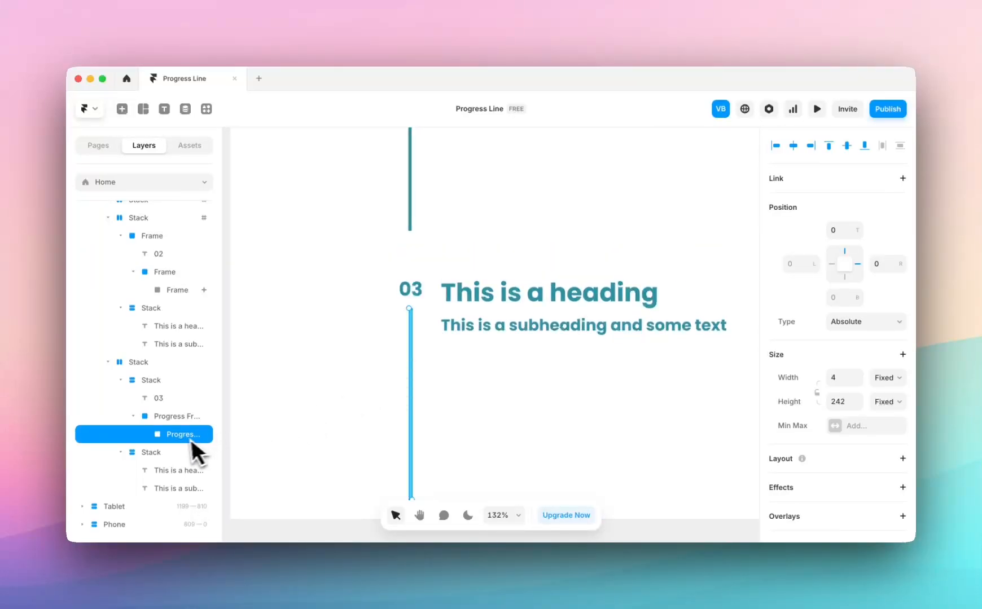
scroll(885, 401, down, 6)
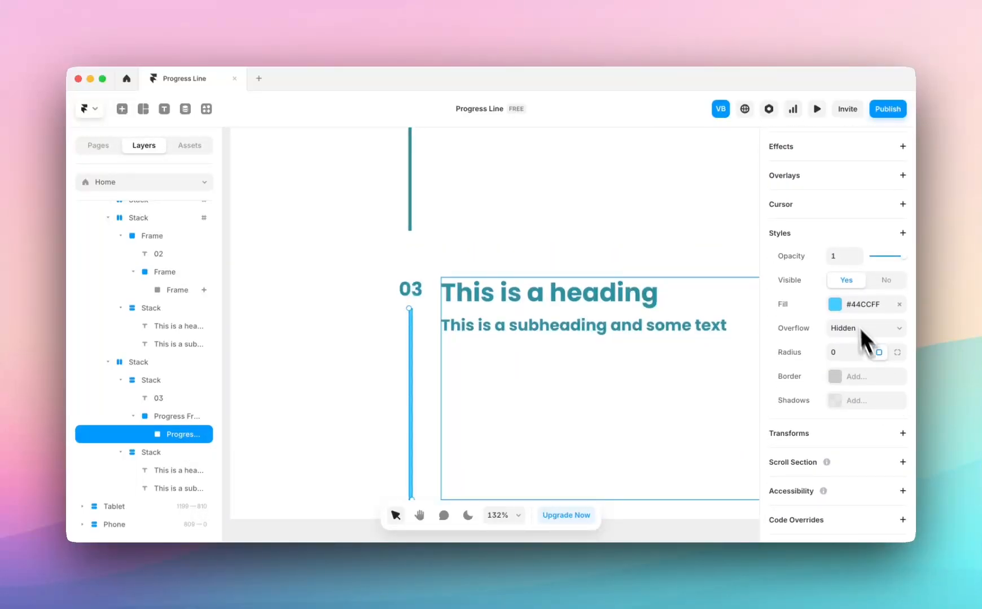
click(835, 305)
click(722, 436)
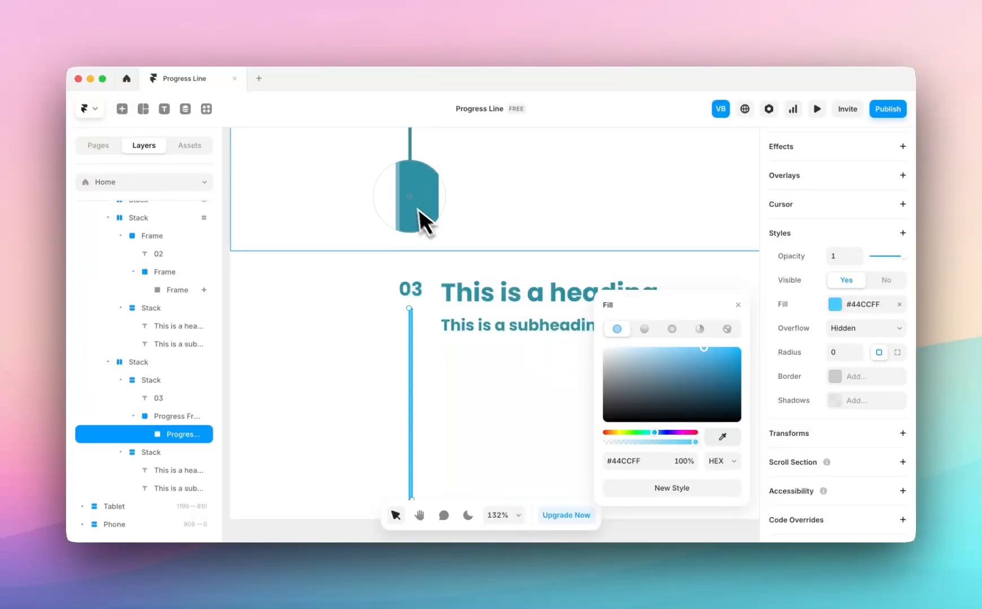
click(411, 202)
Lower the opacity of the Progress Frame's #99EEFF fill to 35%
click(181, 418)
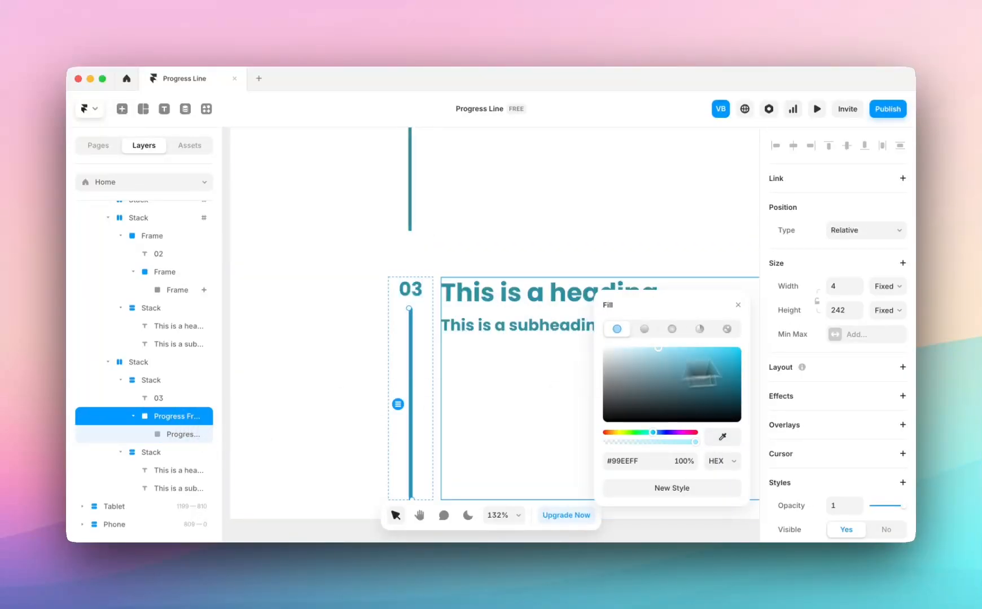
scroll(839, 352, down, 3)
click(835, 383)
click(834, 389)
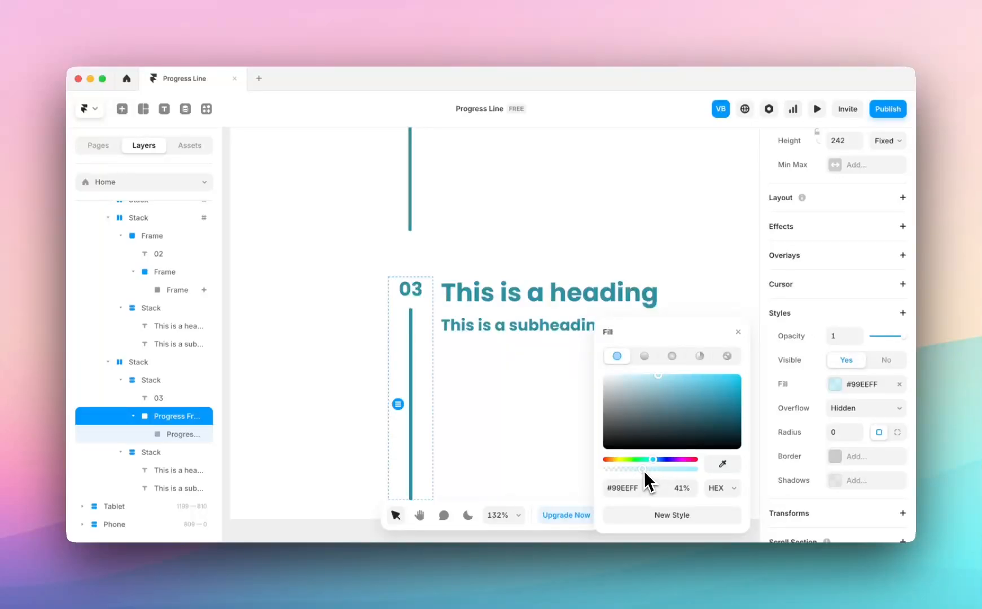
drag(638, 470, 635, 478)
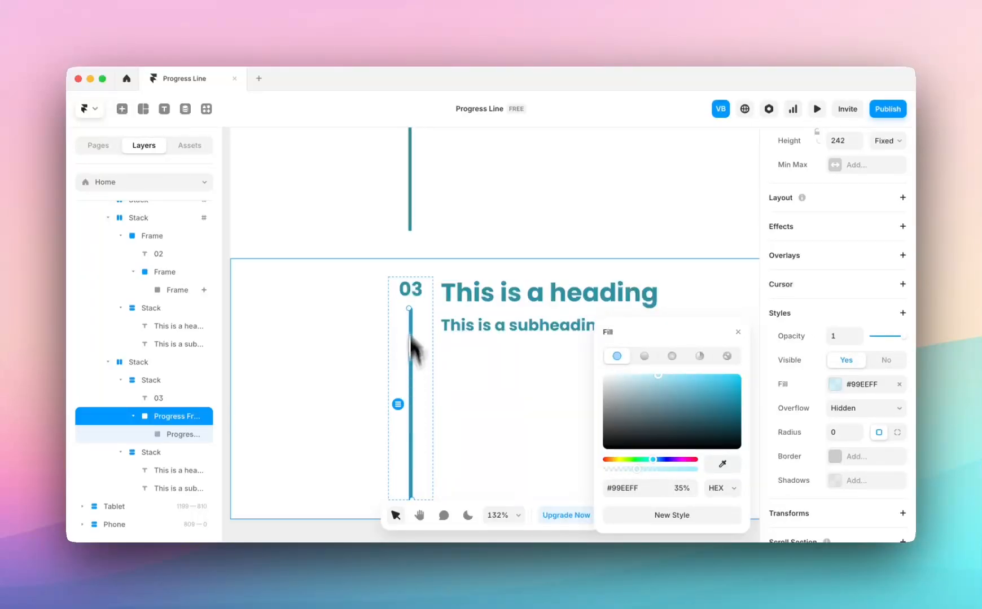
scroll(414, 436, down, 2)
click(400, 474)
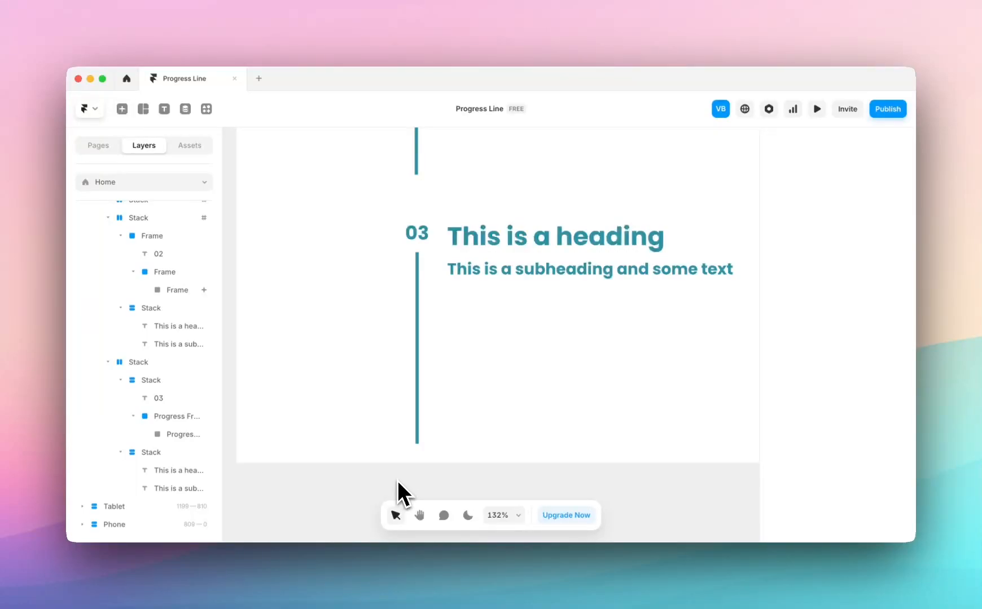
Preview the page and scroll through sections 01 to 03 to check how the progress lines behave, then return to the canvas
scroll(434, 239, down, 4)
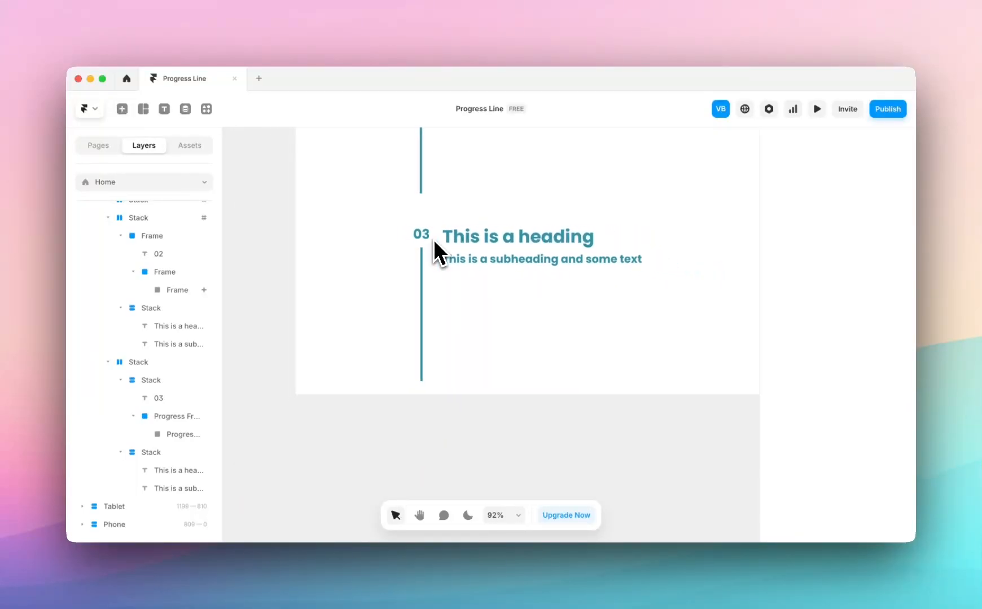
click(816, 110)
scroll(559, 314, down, 10)
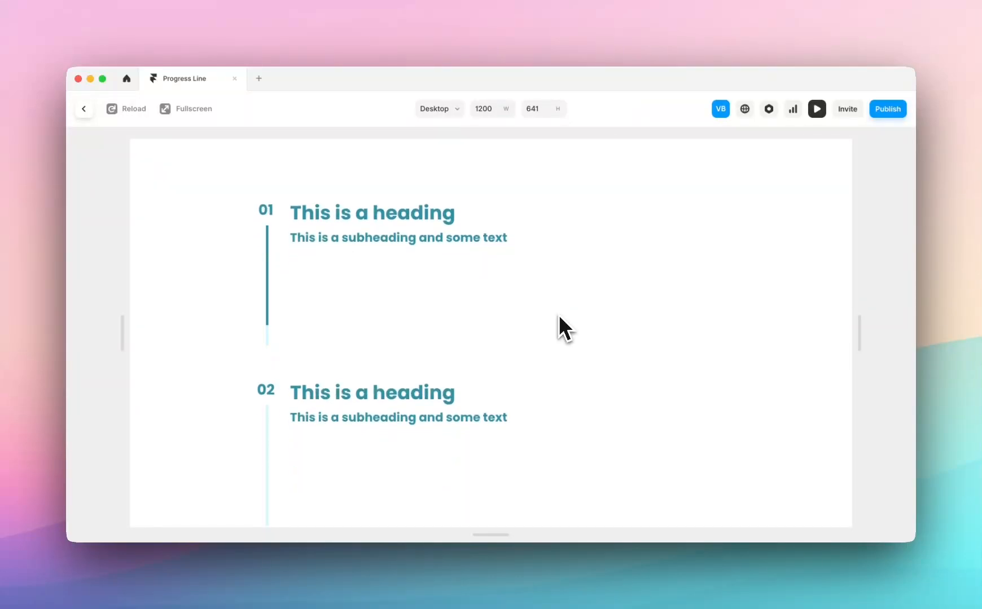
scroll(286, 298, down, 4)
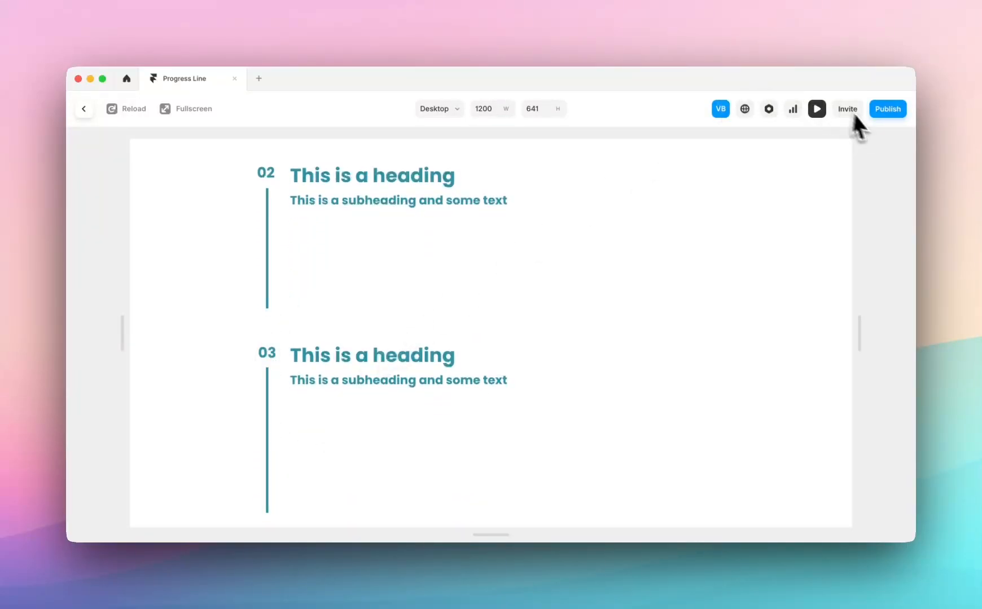
click(819, 108)
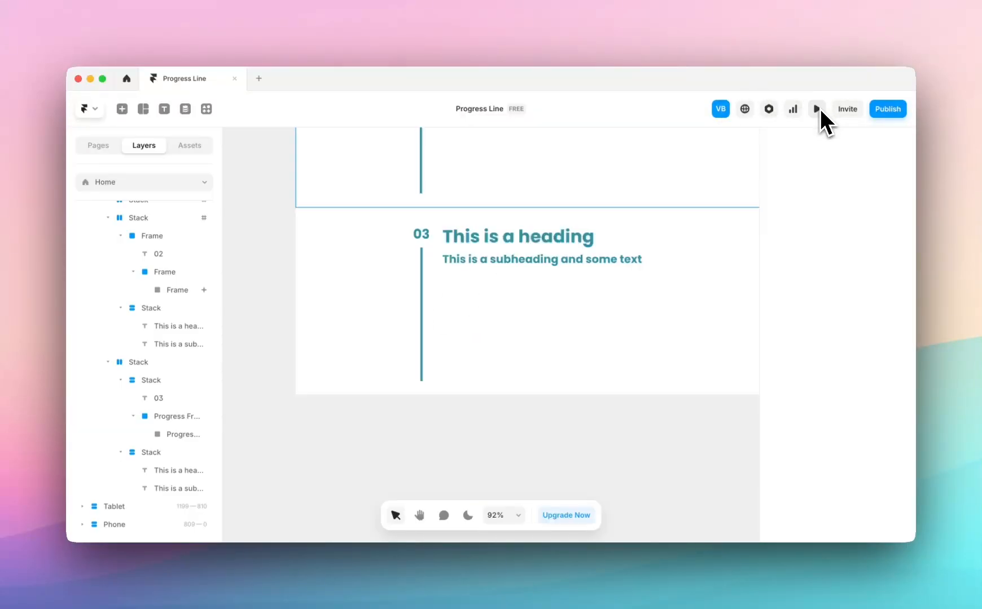
Examine the stacks of sections 01, 02 and 03 on the canvas
click(422, 312)
click(379, 262)
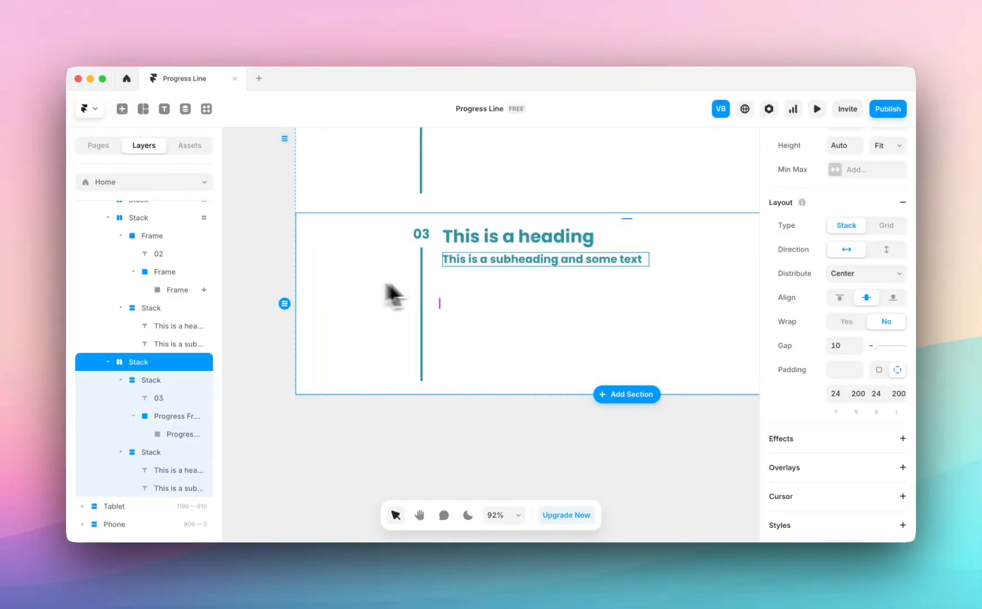
scroll(449, 265, down, 2)
scroll(449, 266, right, 2)
scroll(402, 239, left, 1)
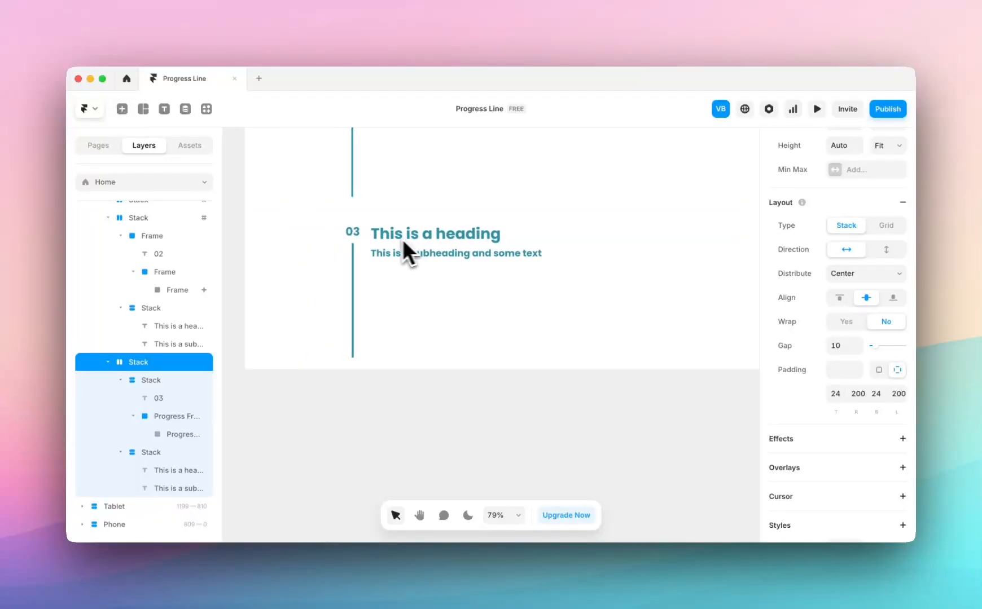
scroll(279, 252, up, 5)
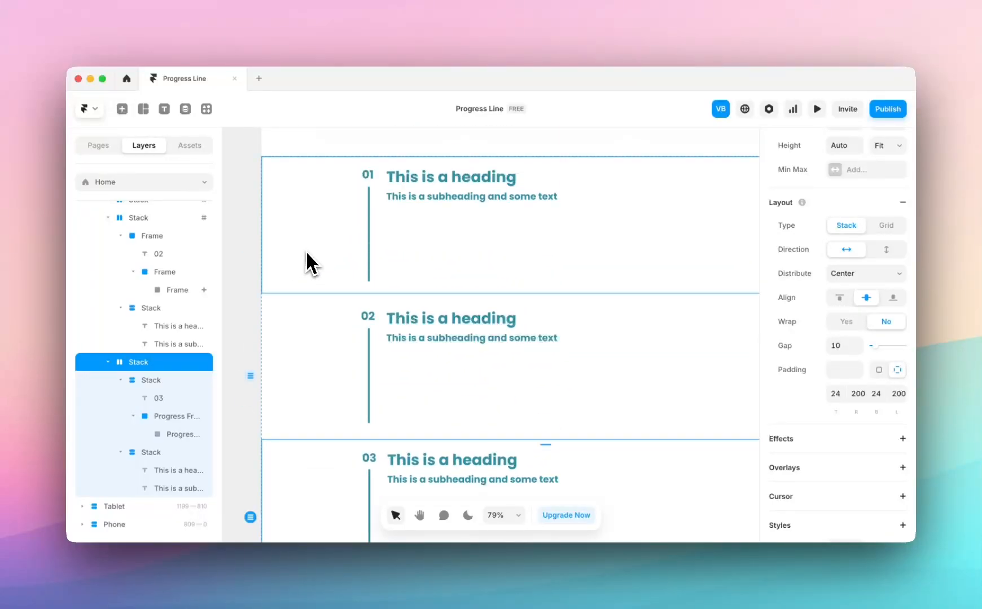
click(307, 253)
click(309, 314)
Add a scroll section named scroll-3 to the outer stack of section 03
click(311, 474)
scroll(312, 454, down, 2)
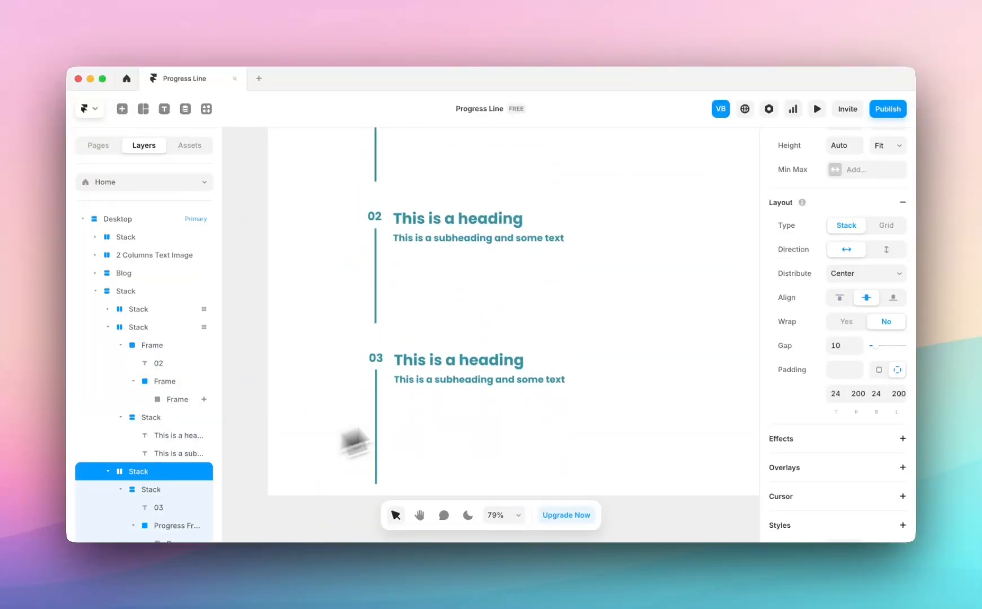
scroll(891, 378, down, 10)
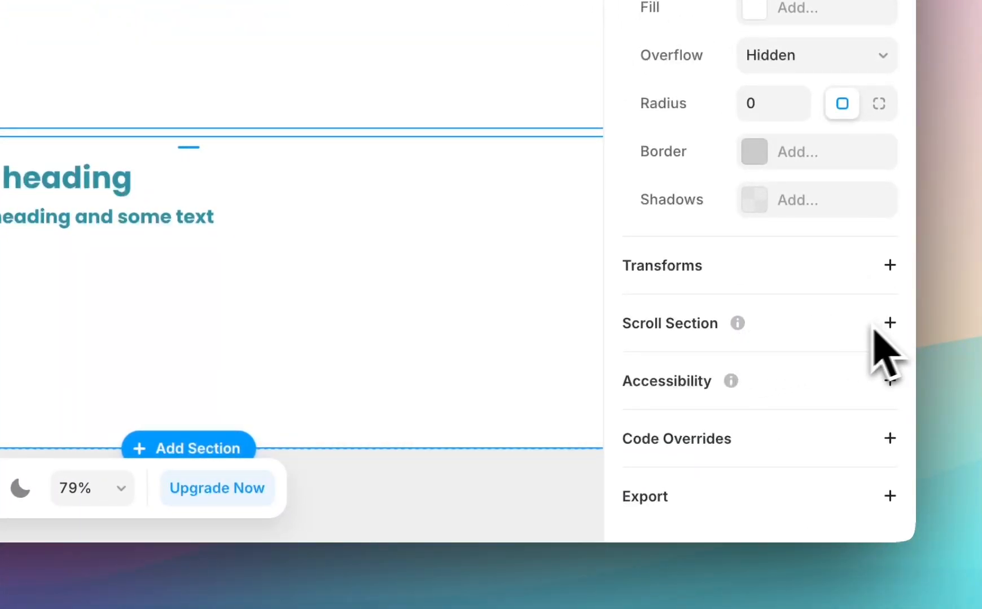
mouse_move(738, 334)
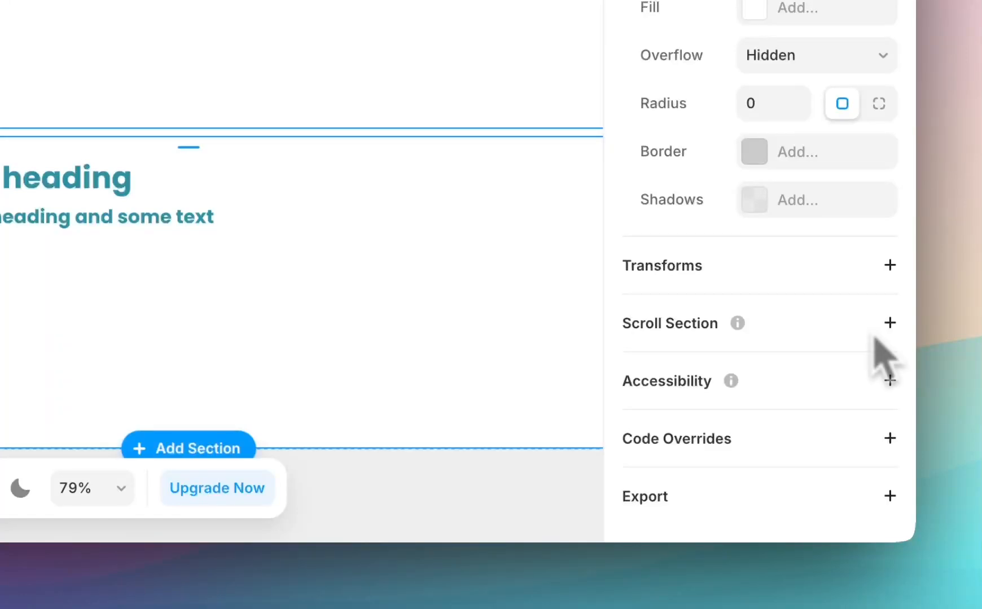
click(892, 327)
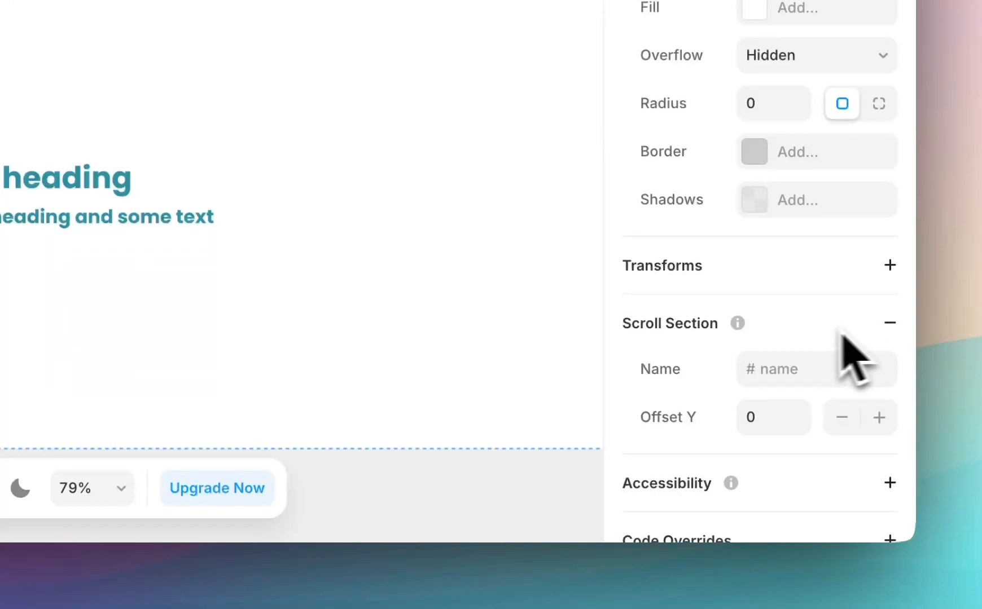
scroll(824, 339, down, 2)
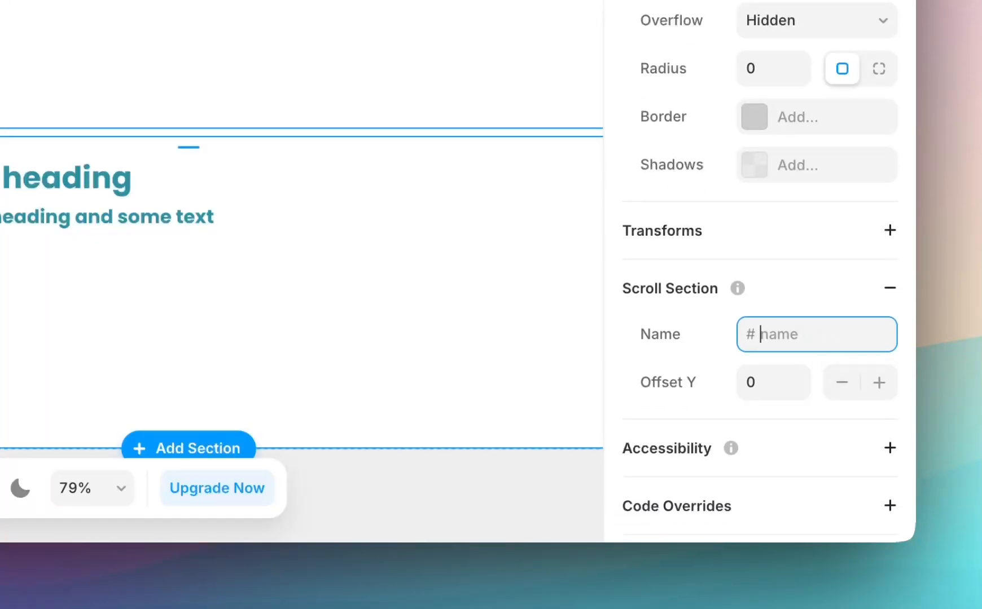
text(scro)
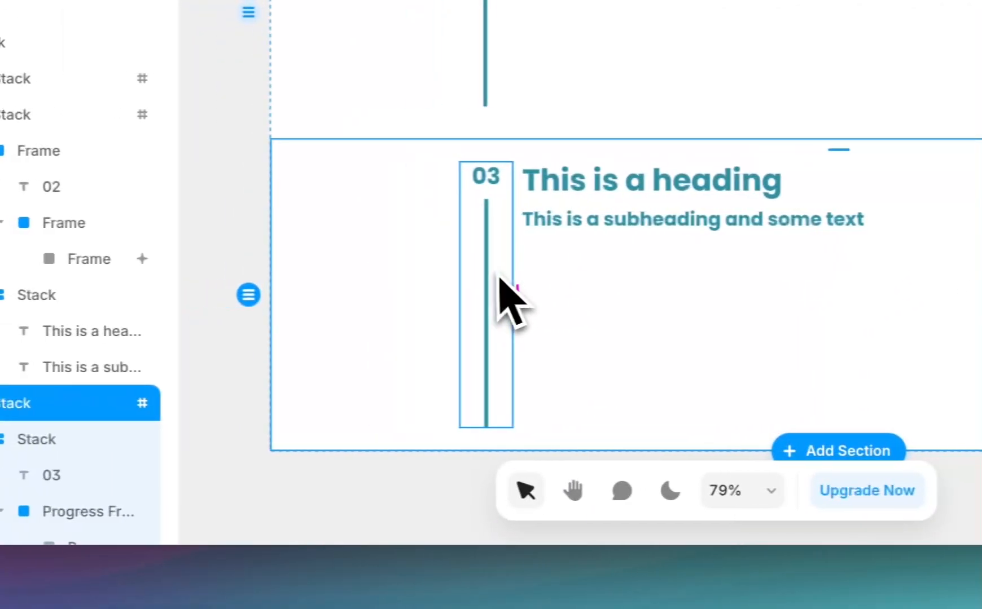
Add a Scroll Transform effect to the Progress Line in section 03
click(502, 279)
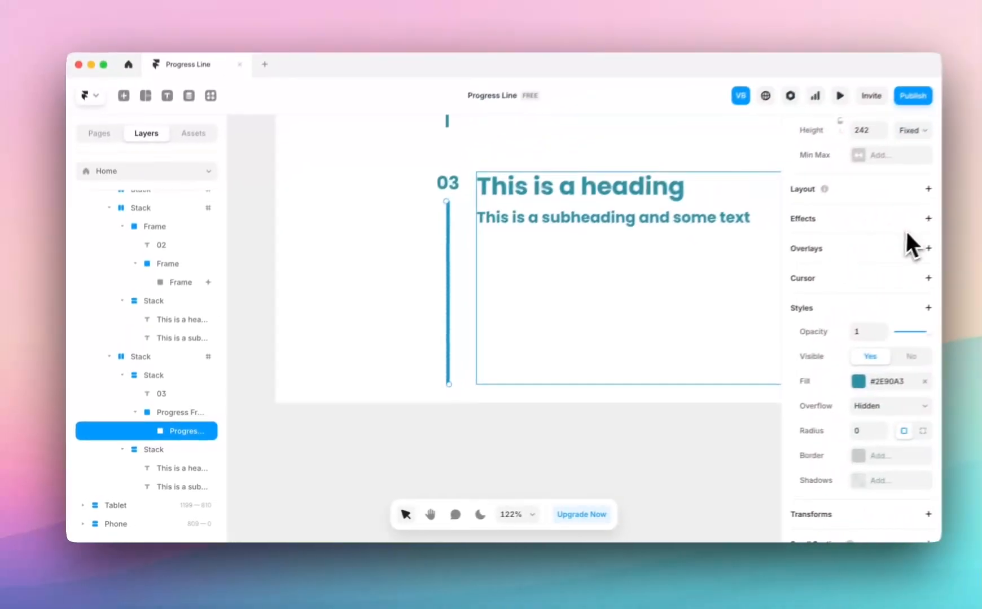
click(905, 228)
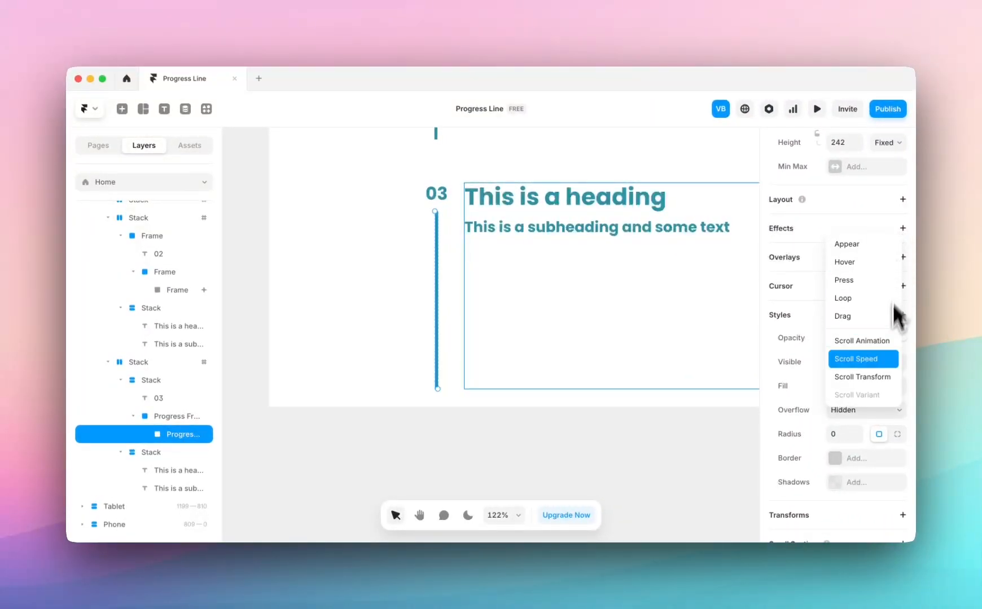
click(888, 381)
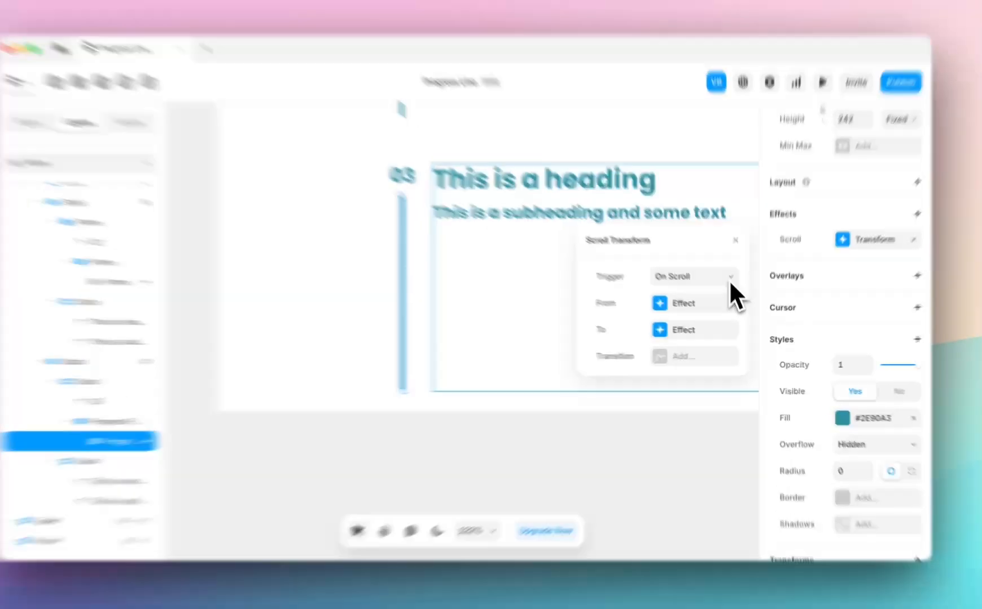
Trigger the scroll transform on Section in View, targeting #scroll-3 with the viewport set to center
click(731, 285)
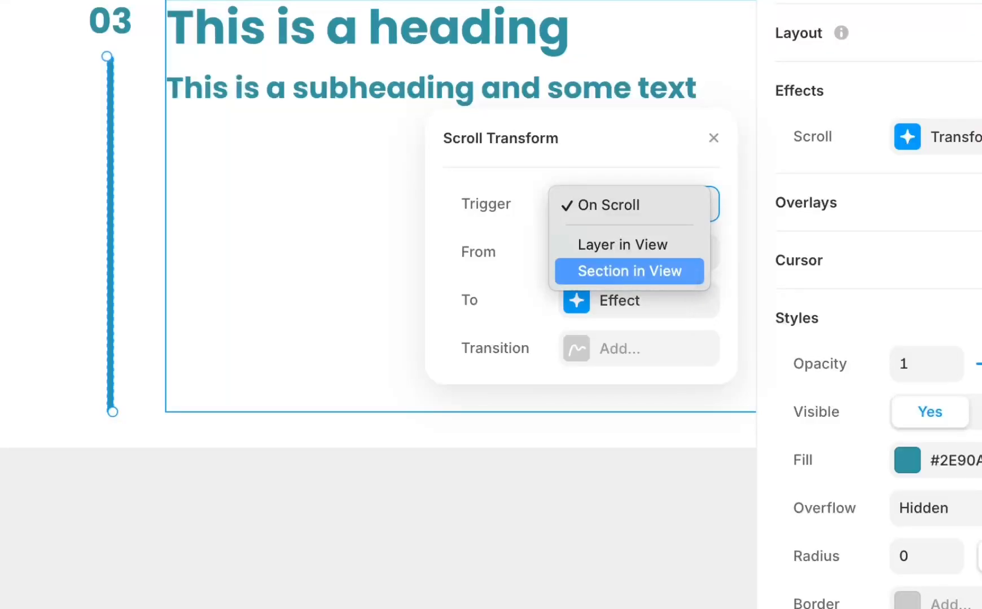
click(695, 272)
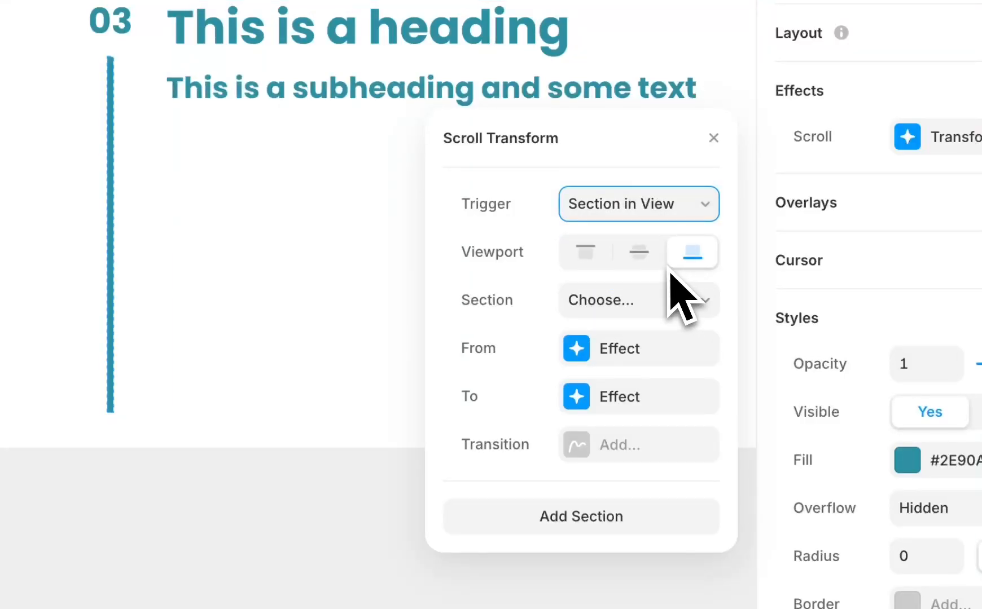
click(655, 320)
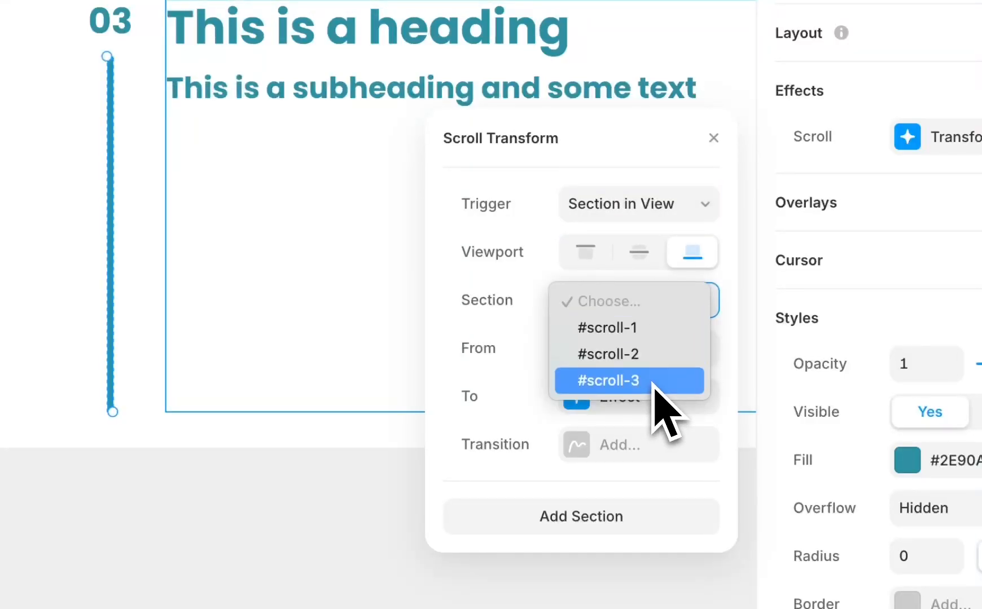
click(656, 388)
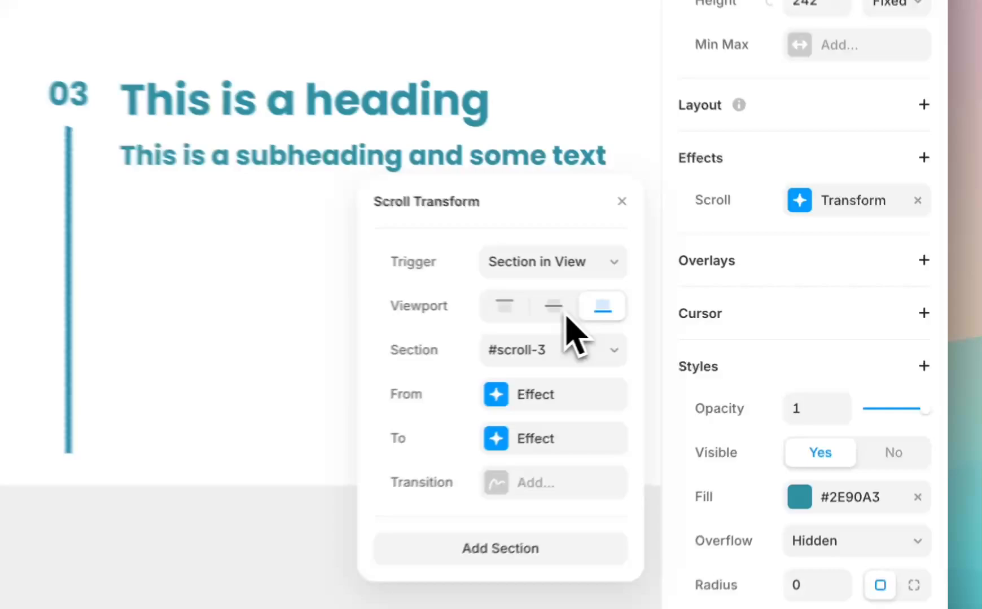
click(700, 309)
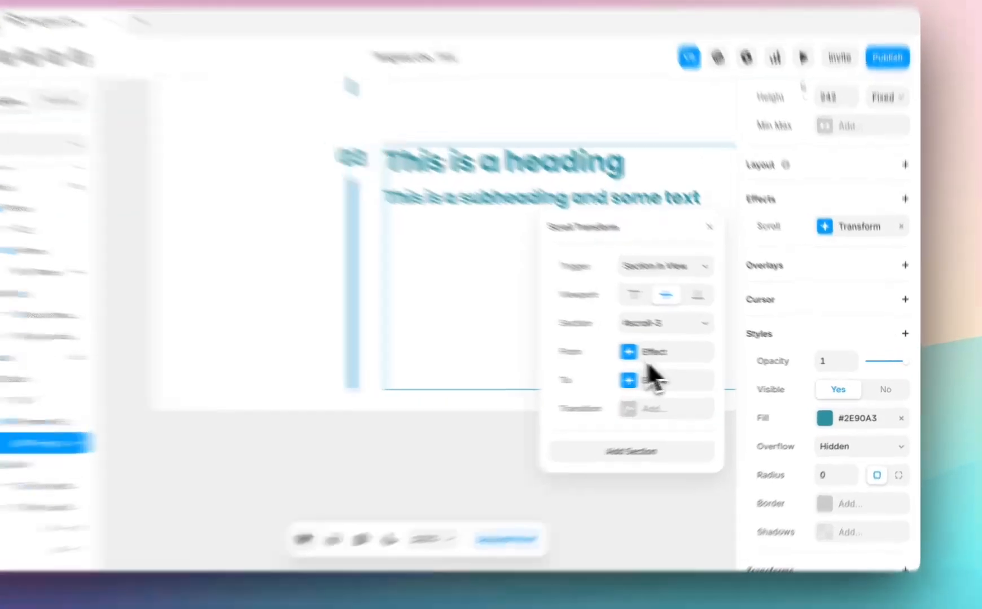
Set the scroll transform's From effect to opacity 1 and scale 1
click(684, 361)
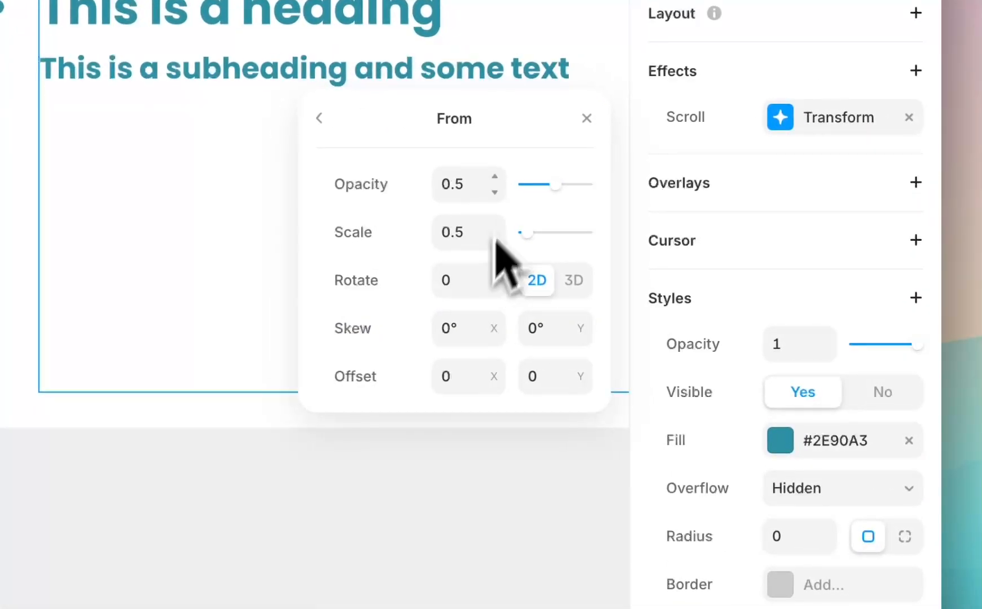
click(473, 189)
text(1)
click(467, 239)
text(1)
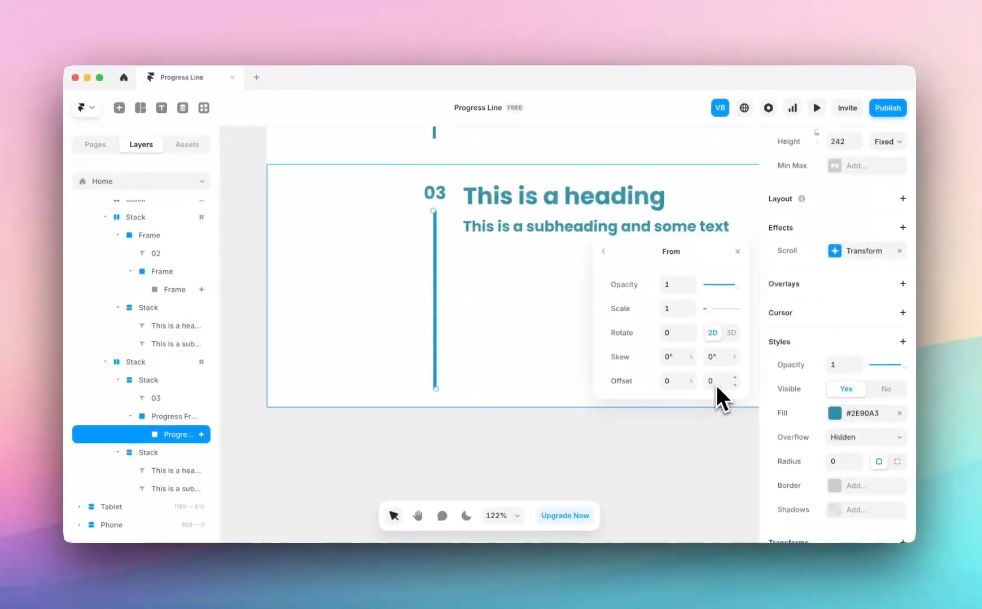
Set the Y offset of the scroll transform's From effect to -242
click(718, 384)
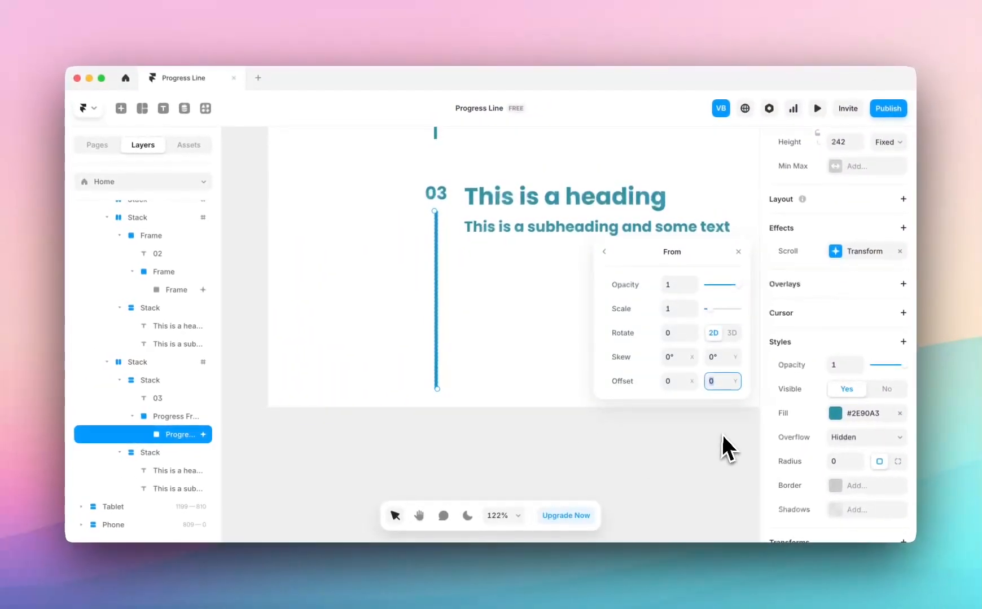
text(242)
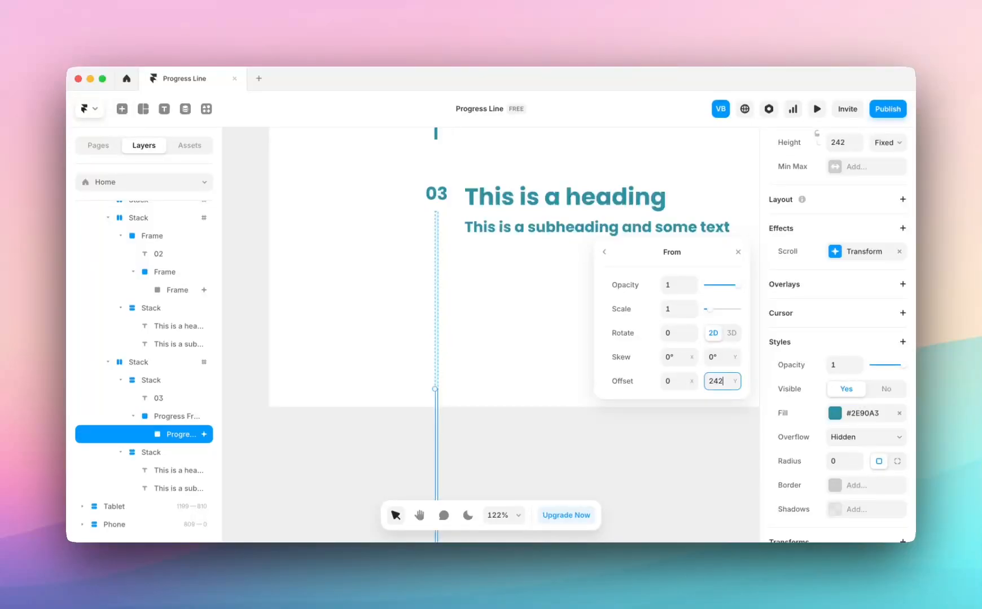
click(709, 382)
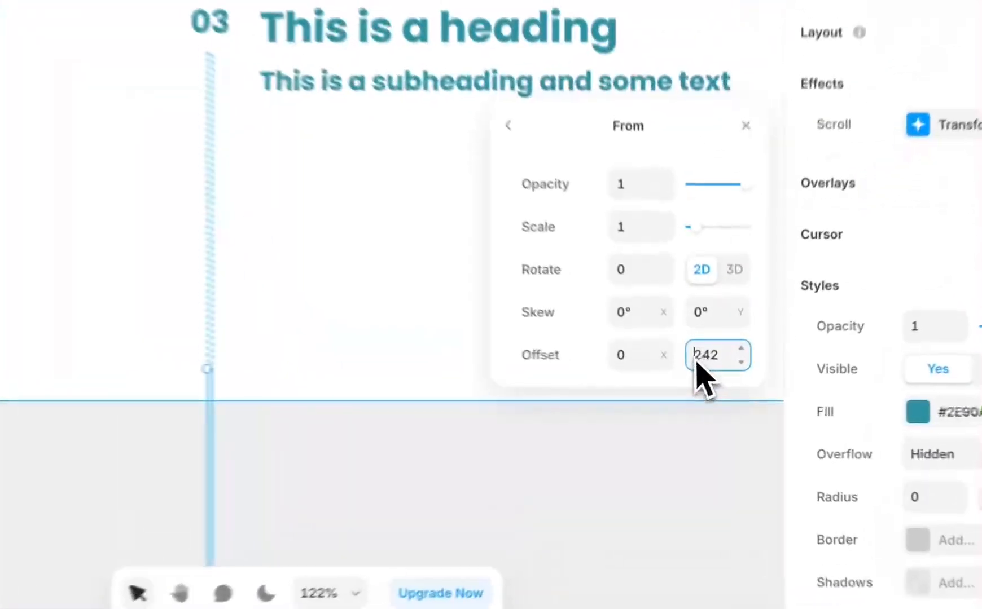
text(-)
key(Return)
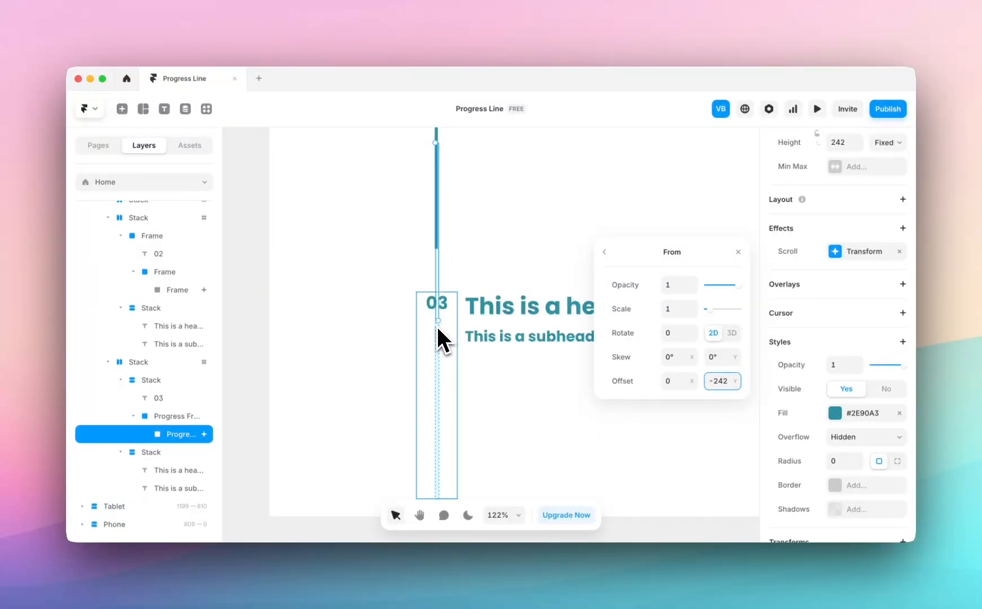
click(605, 252)
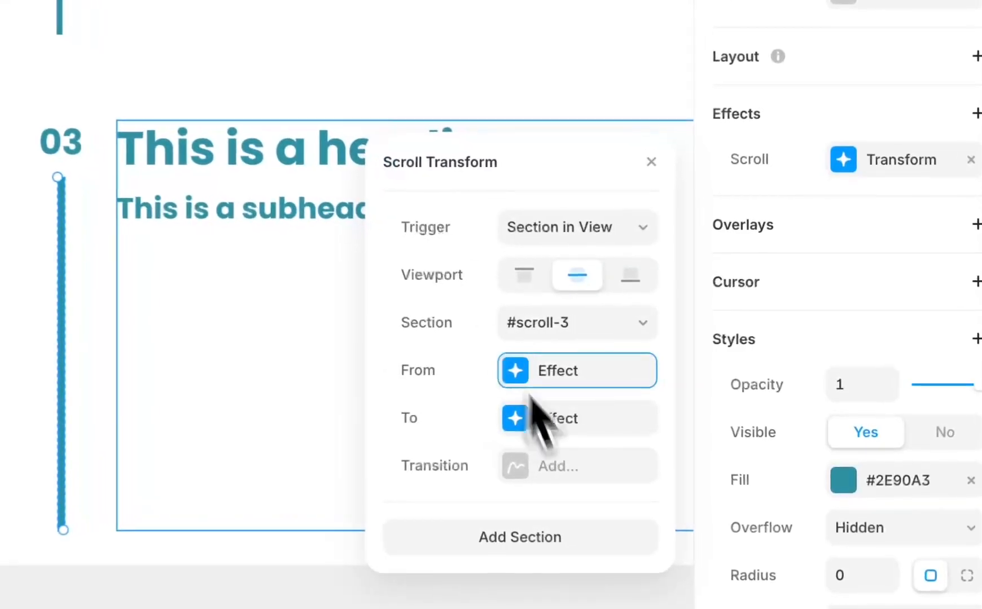
Review the scroll transform's To effect and close the effect settings
click(543, 434)
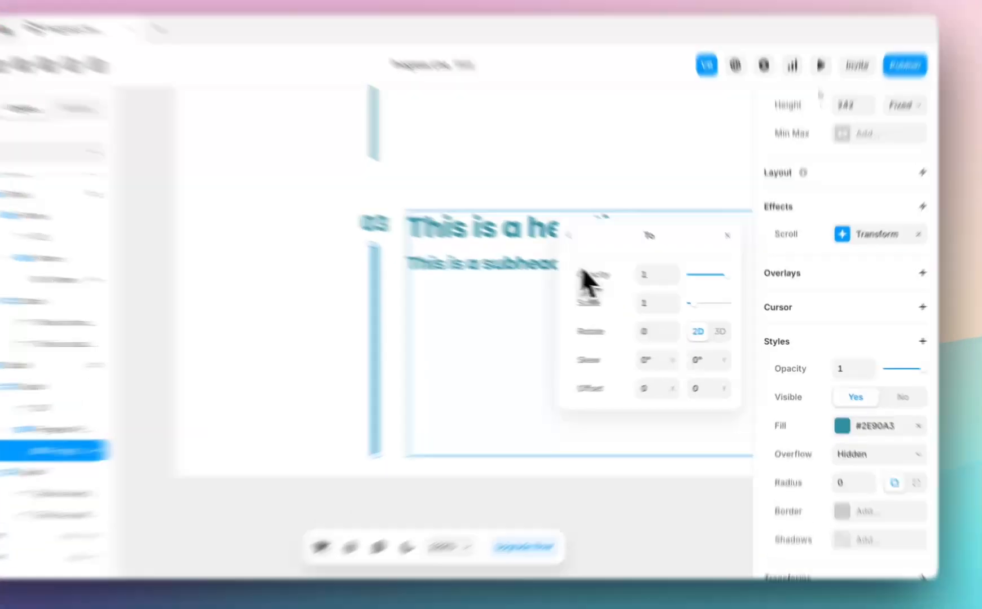
click(604, 253)
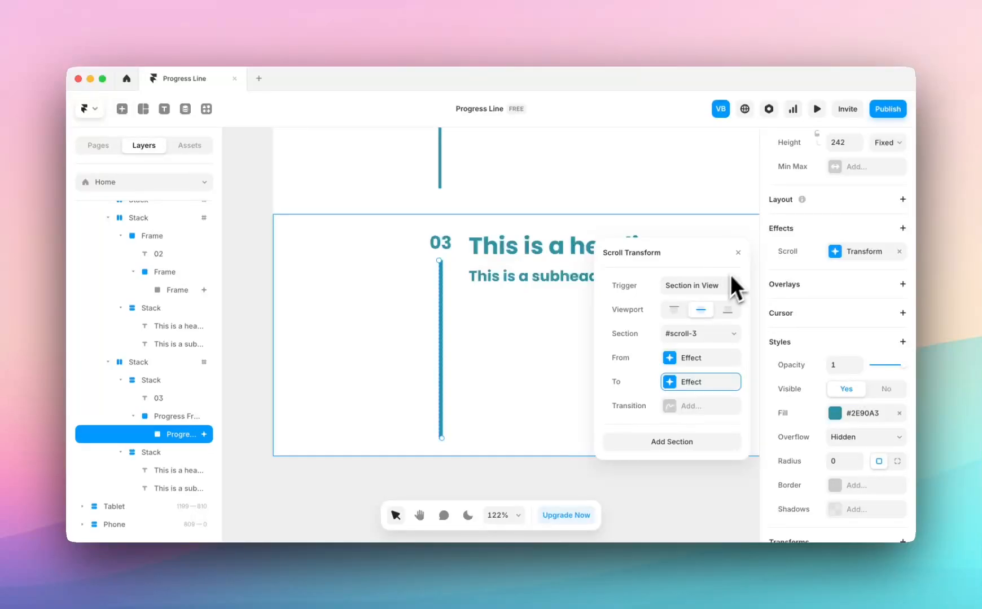
click(738, 252)
click(687, 499)
Preview the page down to section 03 to check the progress line, and return to the canvas
scroll(688, 389, down, 5)
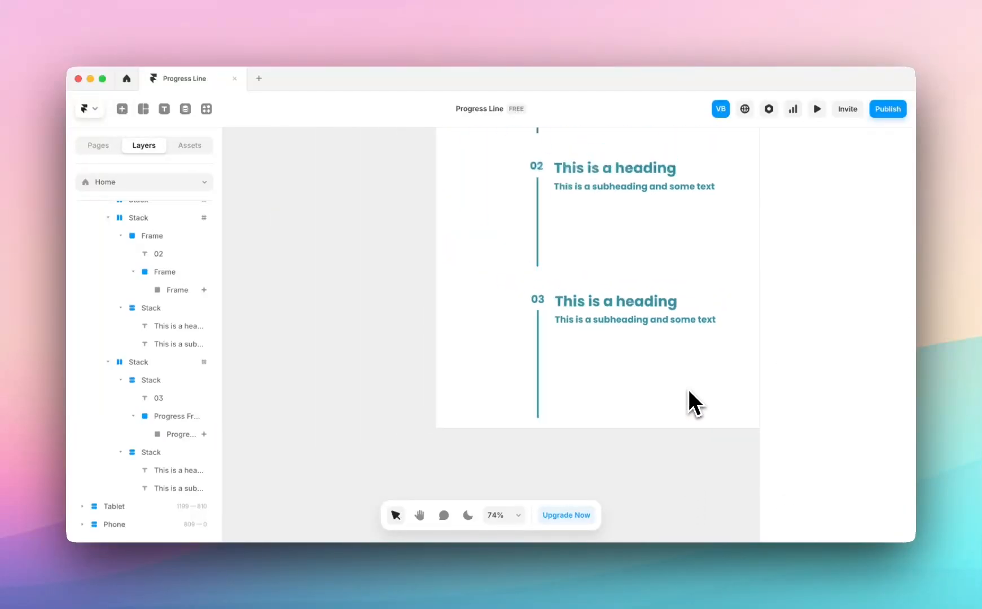
scroll(689, 394, up, 10)
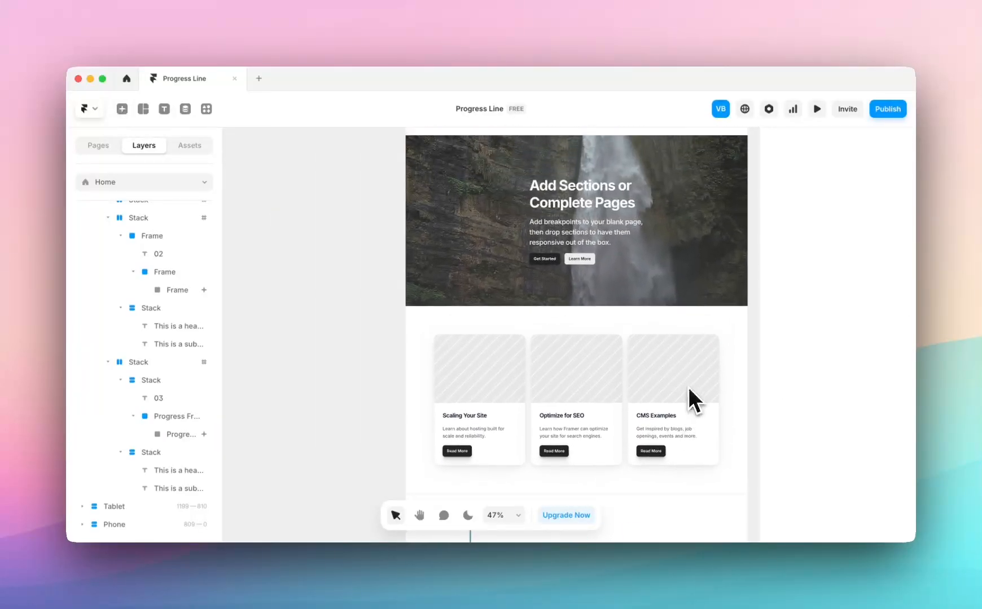
click(817, 111)
scroll(706, 252, down, 8)
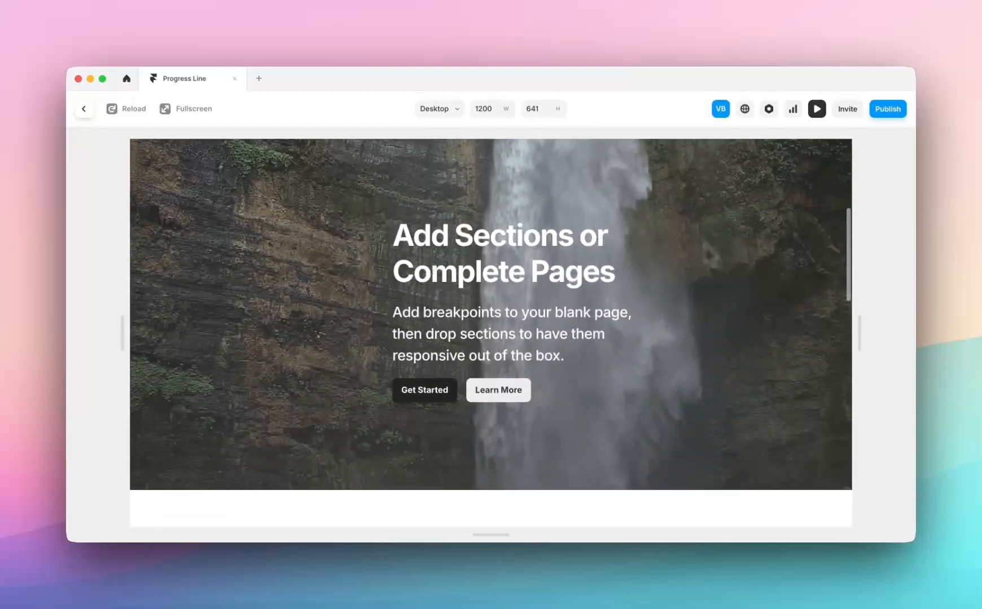
scroll(706, 253, down, 10)
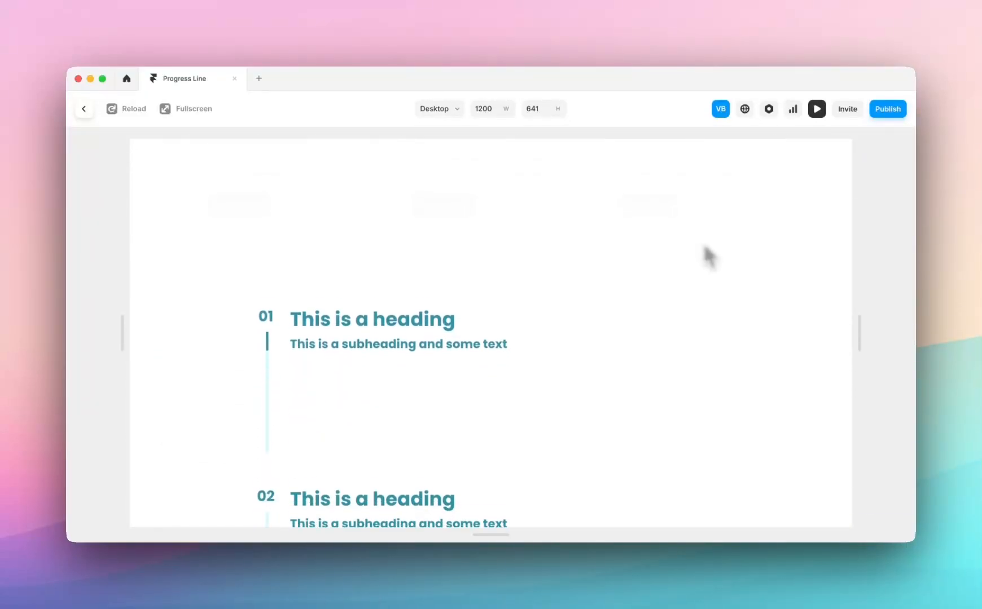
scroll(669, 299, down, 2)
scroll(491, 333, down, 5)
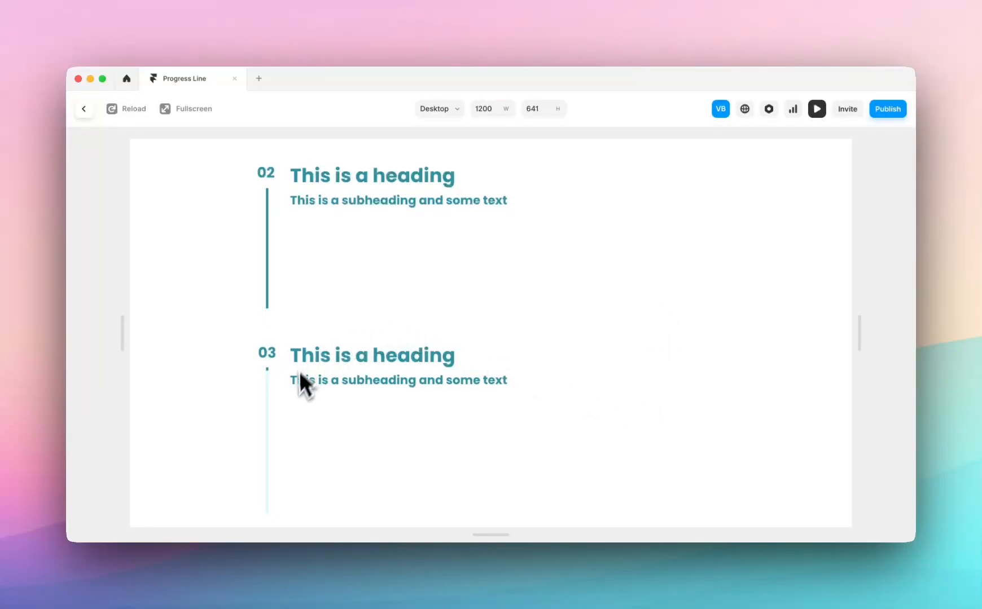
click(84, 109)
Duplicate the Blog section with the three cards and place the copy below the numbered sections in the Desktop layout
scroll(486, 407, down, 4)
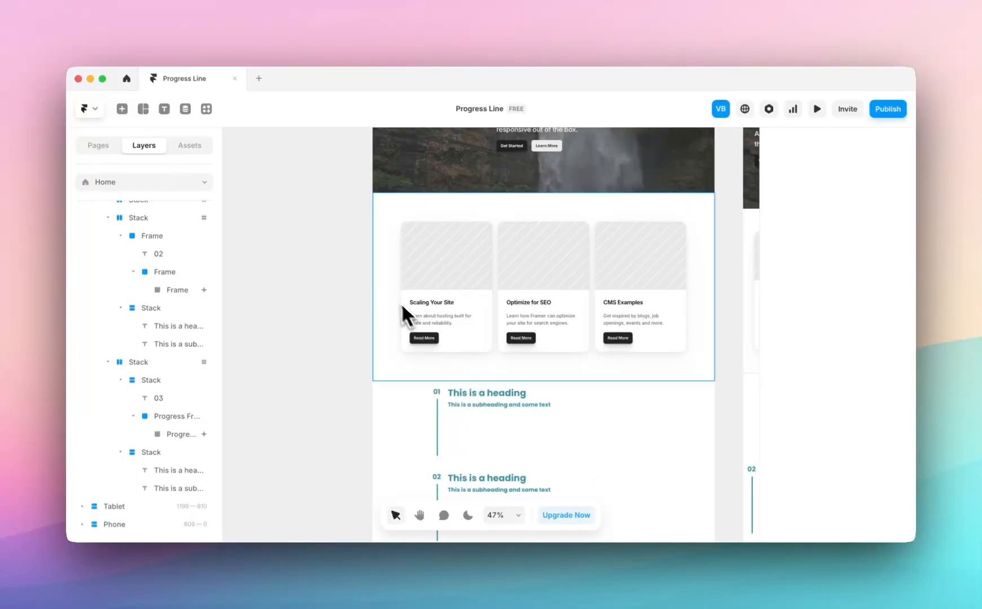
click(400, 303)
scroll(390, 297, down, 5)
key(super+d)
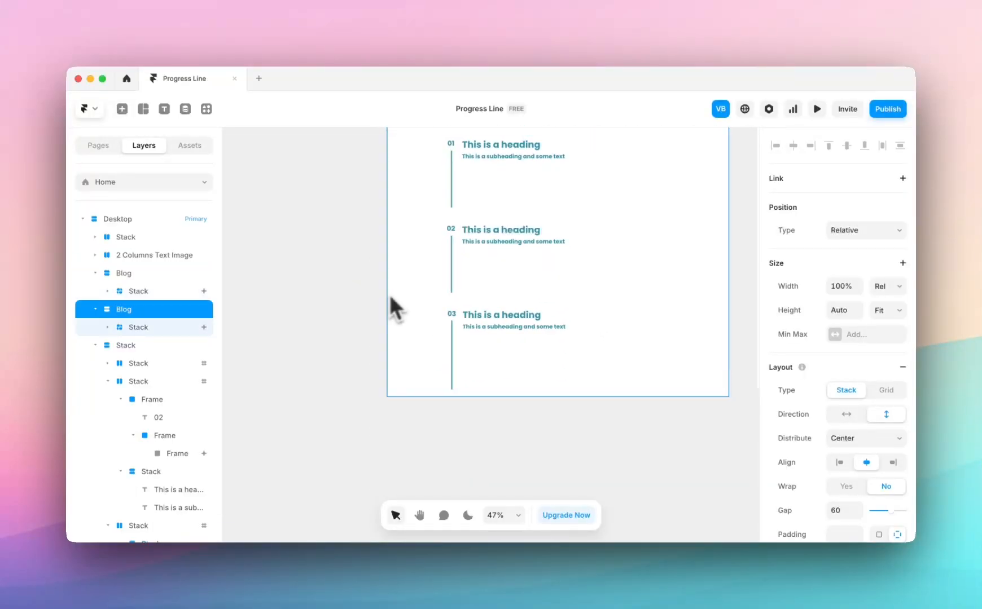
scroll(390, 295, down, 3)
key(Down)
click(275, 237)
scroll(269, 222, up, 1)
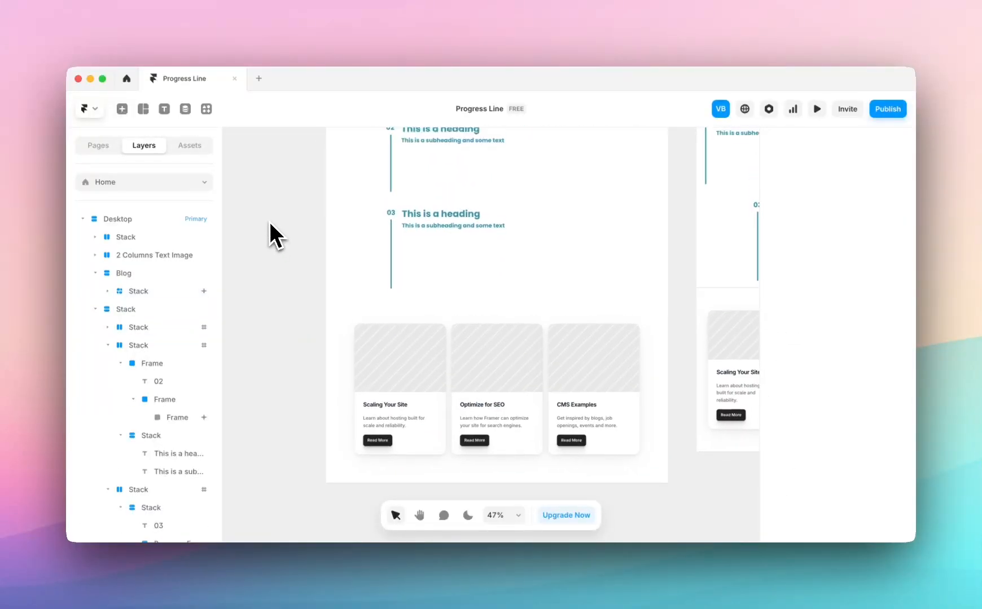
scroll(269, 222, up, 3)
scroll(282, 242, down, 3)
Duplicate the 2 Columns Text Image section and move the copy to the end of the Desktop page, below the second Blog section
click(354, 349)
scroll(351, 348, down, 3)
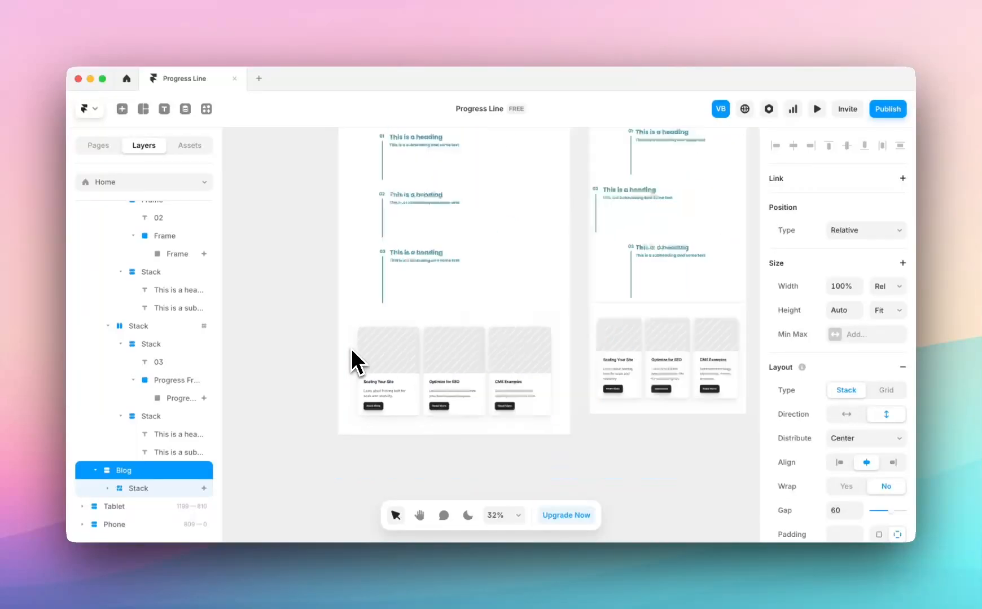
scroll(352, 350, up, 3)
click(372, 285)
click(277, 276)
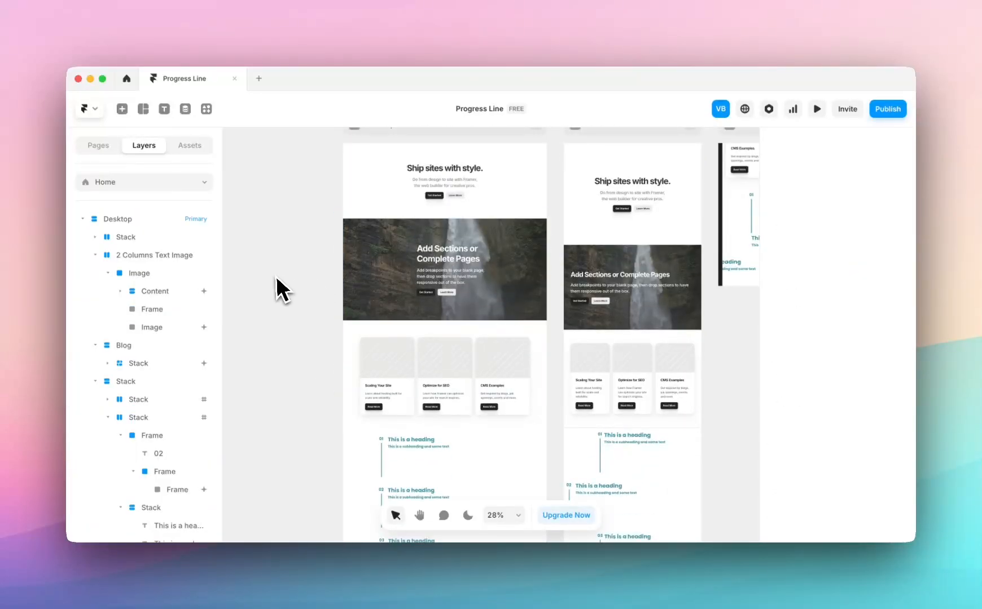
click(141, 273)
click(133, 255)
scroll(387, 256, down, 3)
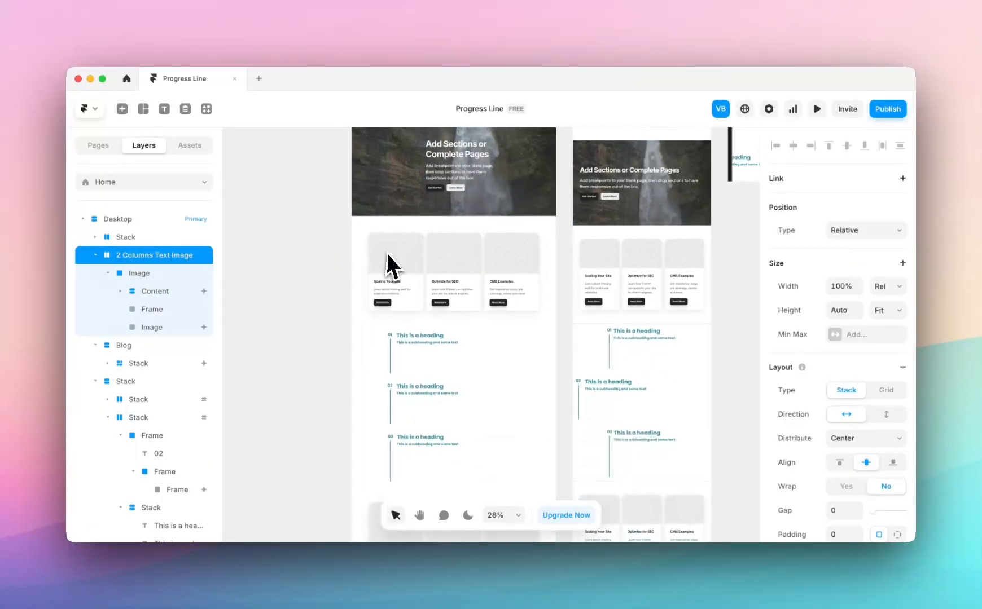
key(super+d)
key(Down)
key(Down)
key(Down)
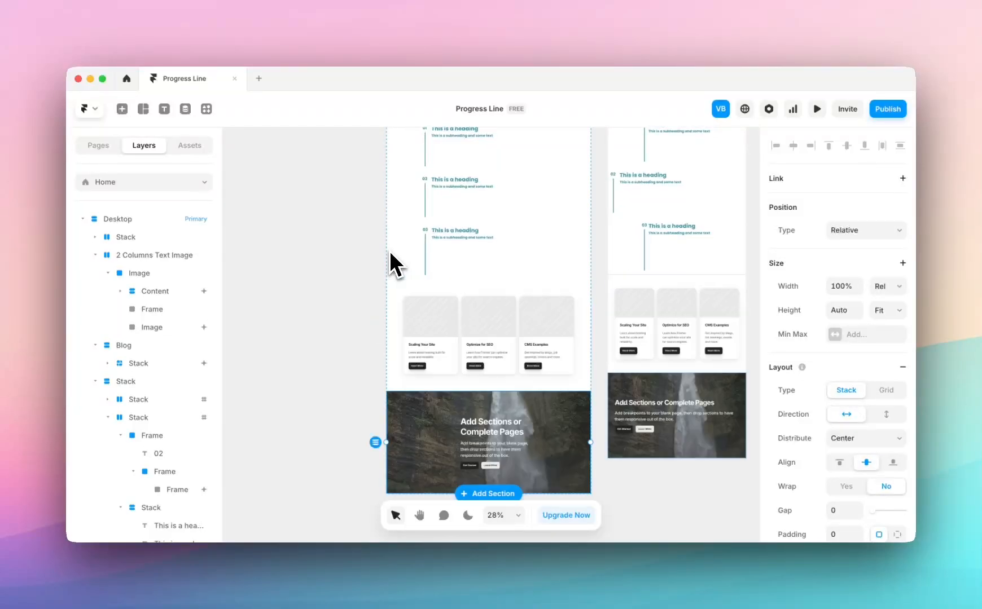
click(376, 256)
Preview the Desktop page in both scroll directions to check how the progress lines of sections 01 to 03 fill and empty, and return to the canvas
scroll(366, 260, up, 10)
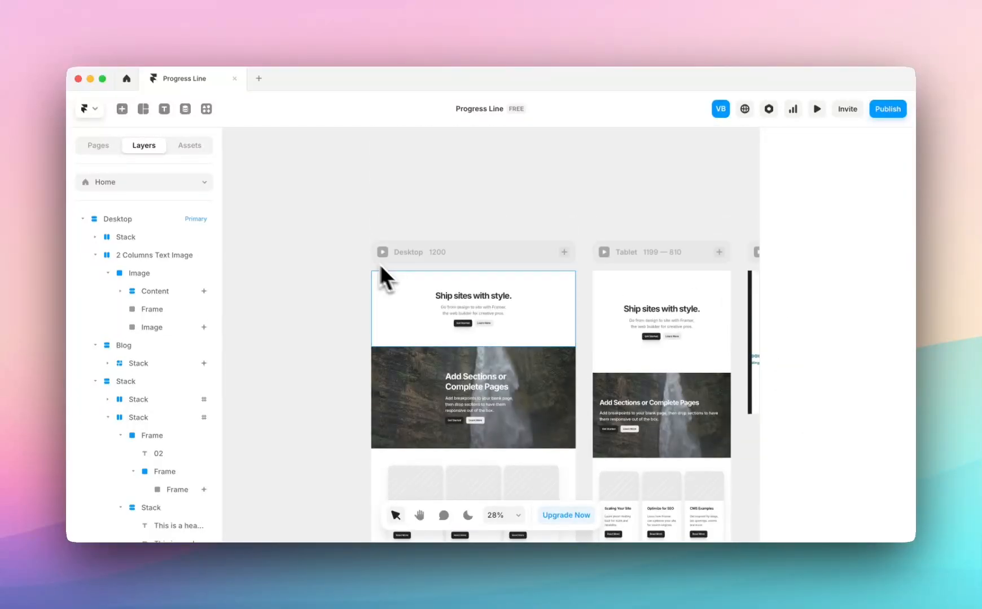
click(383, 252)
scroll(427, 335, down, 2)
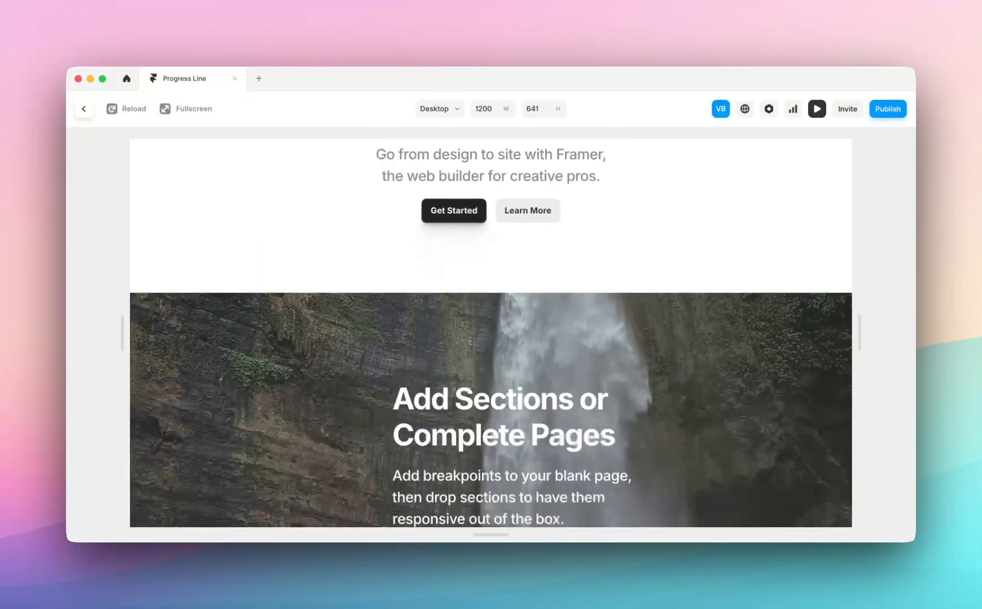
scroll(426, 330, down, 10)
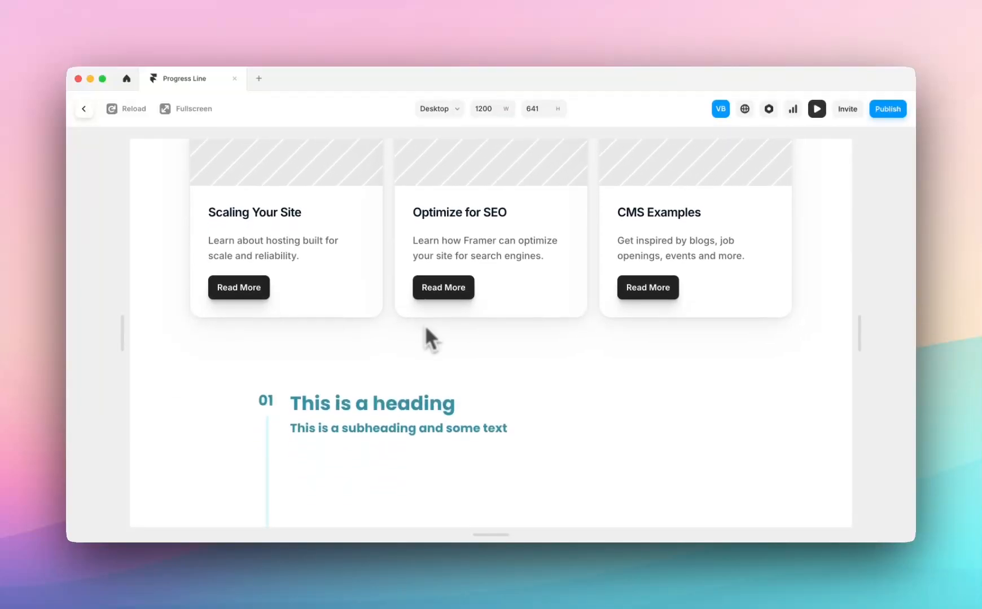
scroll(425, 325, down, 6)
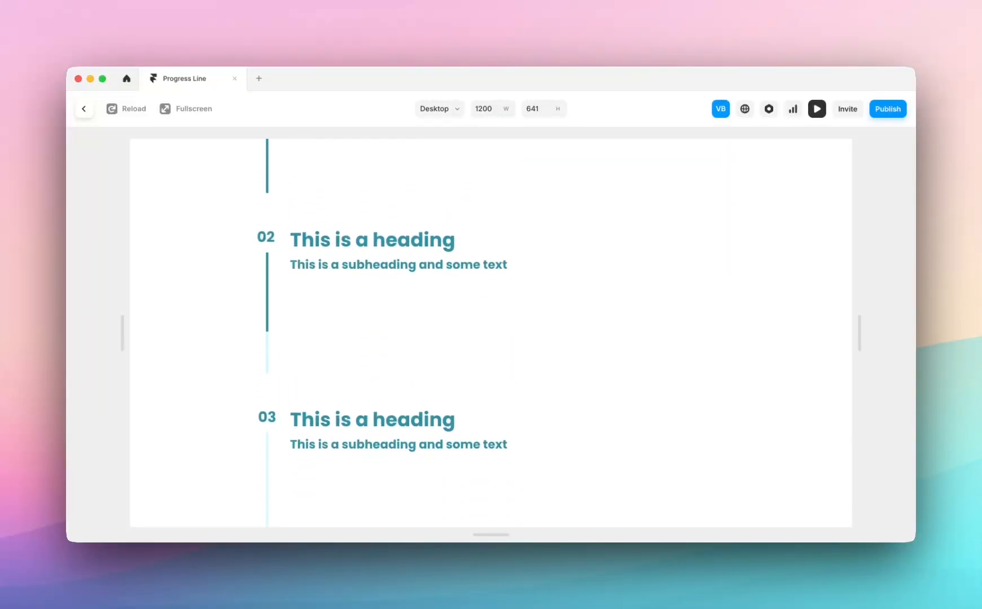
scroll(491, 332, down, 4)
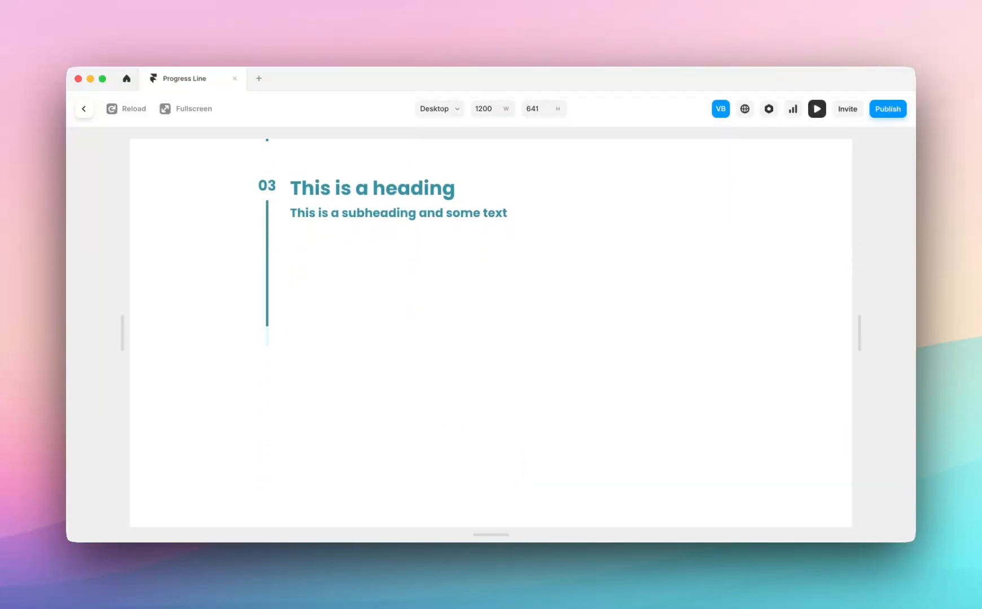
scroll(425, 325, down, 2)
scroll(425, 325, up, 4)
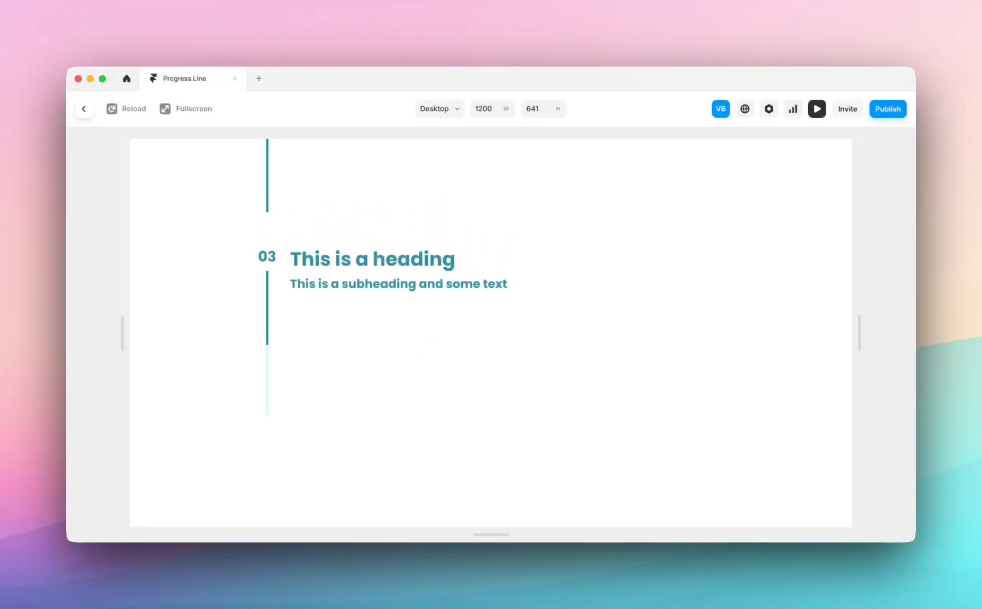
scroll(490, 332, up, 6)
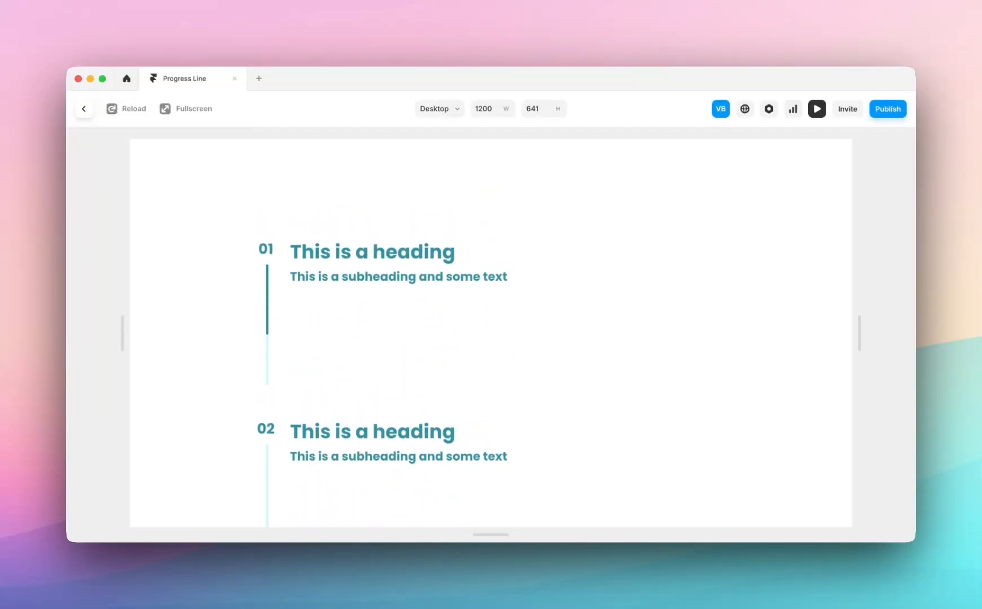
scroll(428, 337, up, 2)
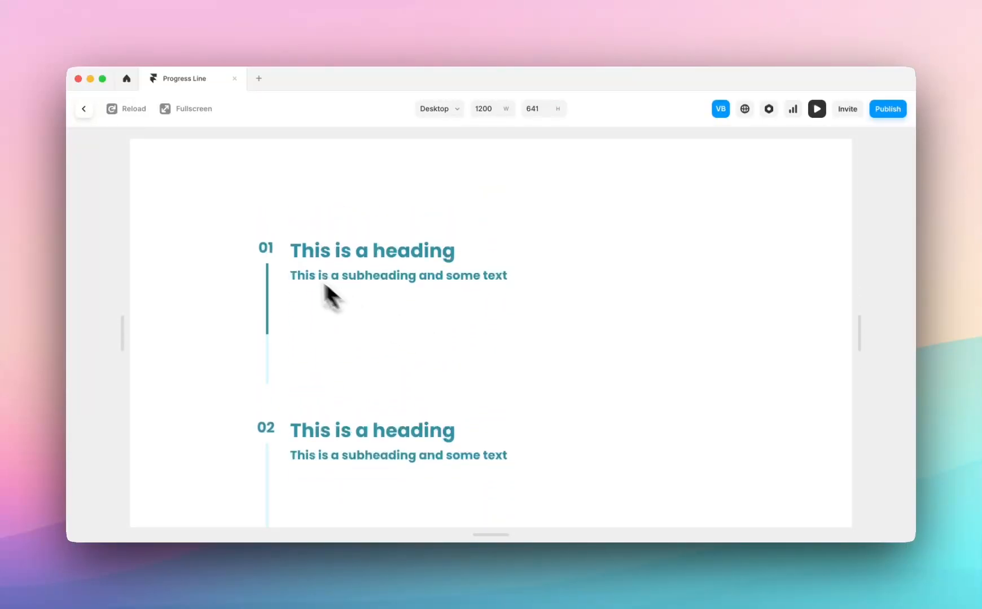
scroll(308, 373, down, 5)
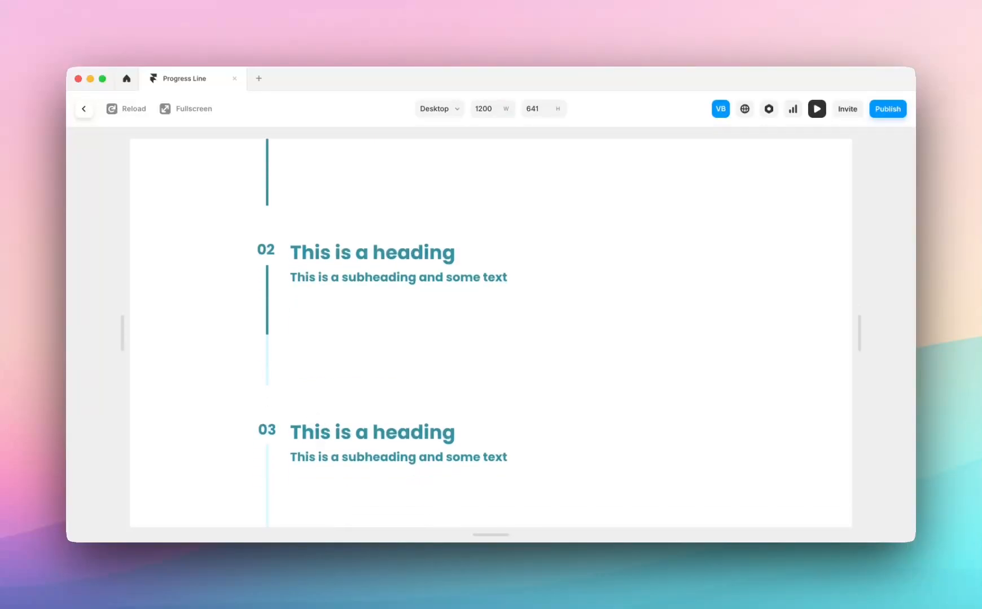
scroll(318, 437, down, 2)
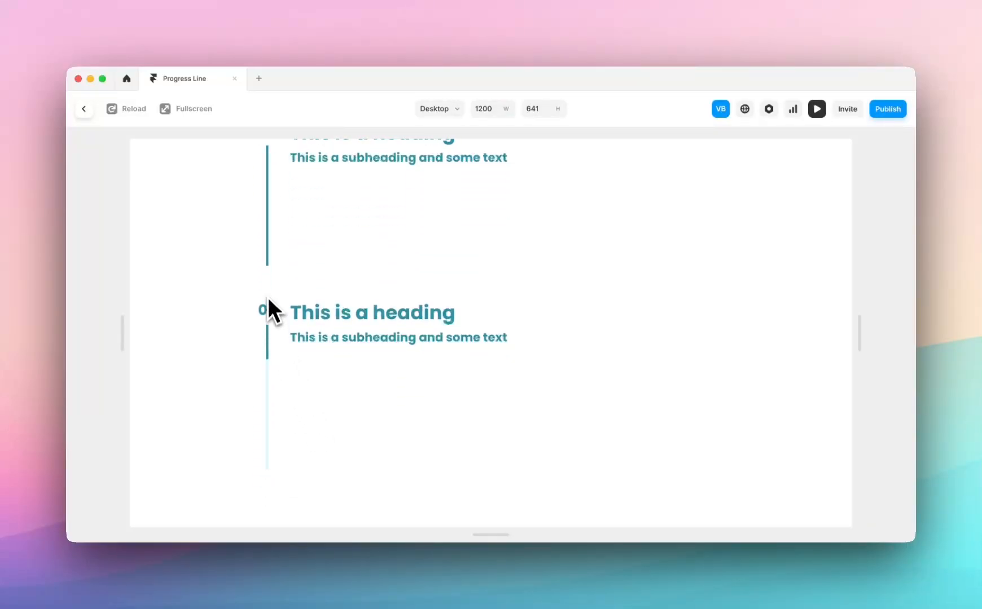
scroll(265, 418, down, 3)
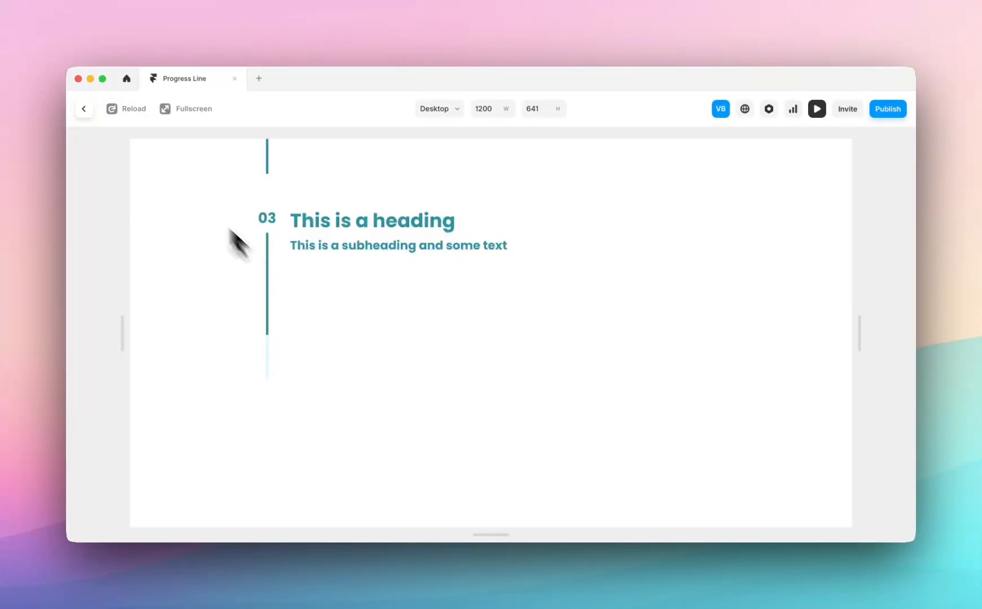
scroll(452, 293, down, 1)
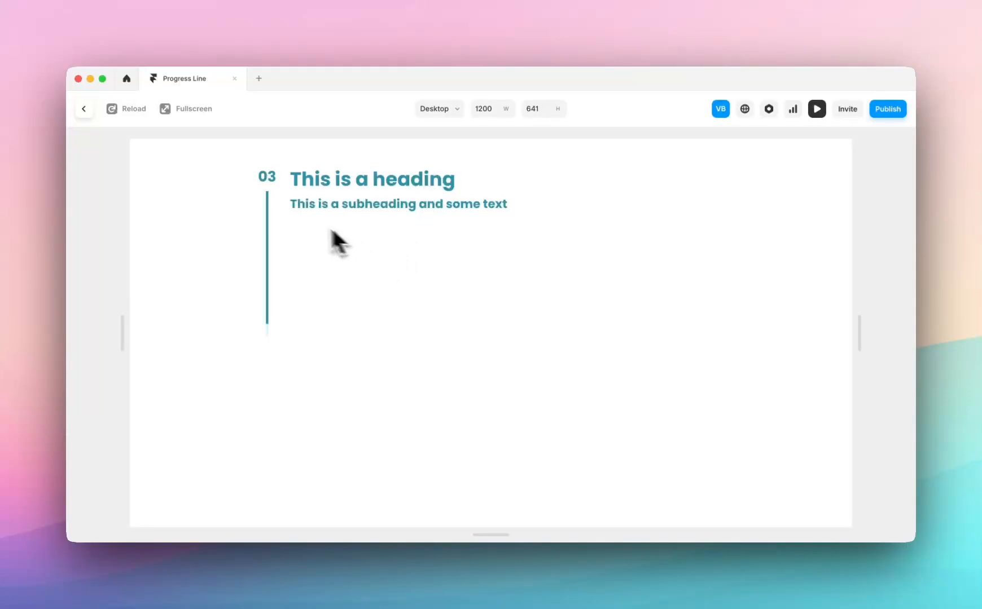
scroll(294, 355, down, 10)
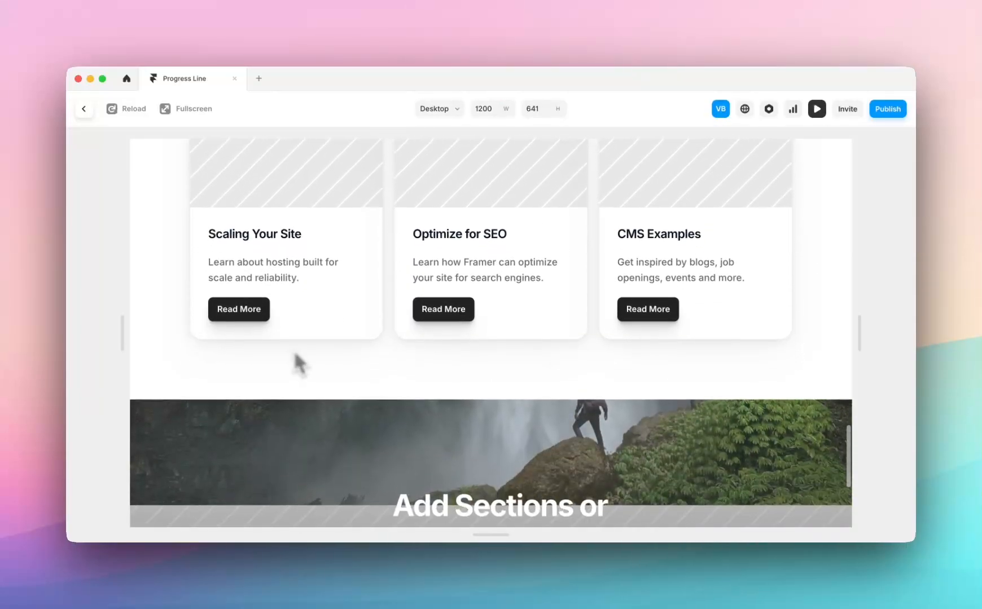
scroll(292, 346, down, 2)
scroll(291, 349, up, 10)
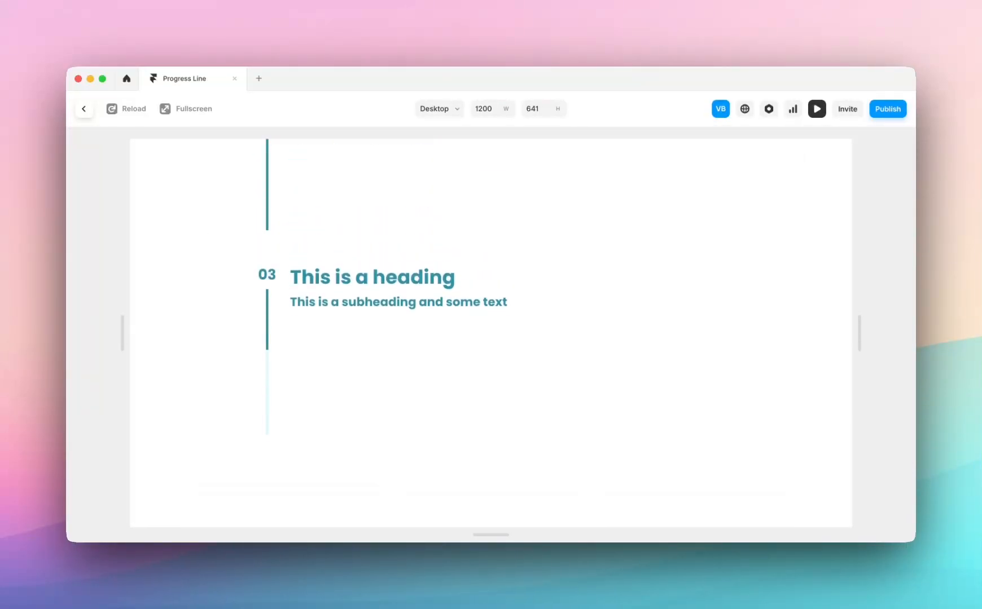
scroll(284, 335, up, 5)
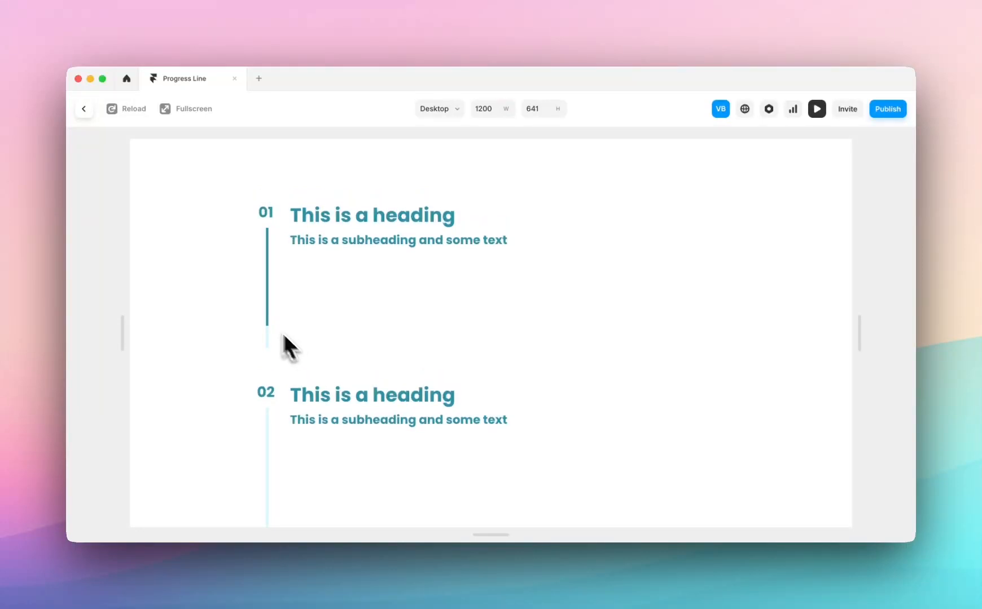
scroll(234, 261, up, 2)
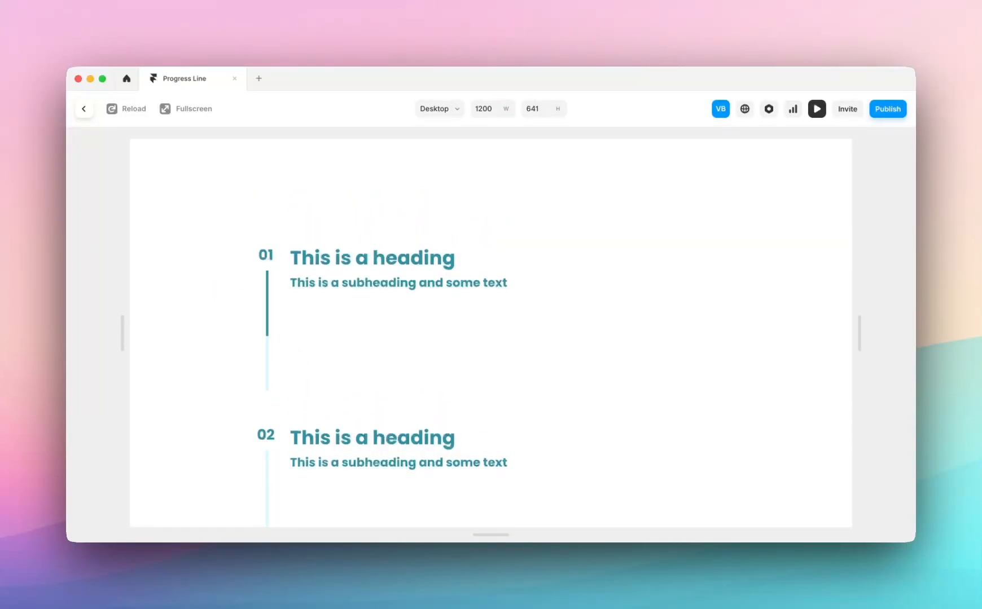
click(90, 111)
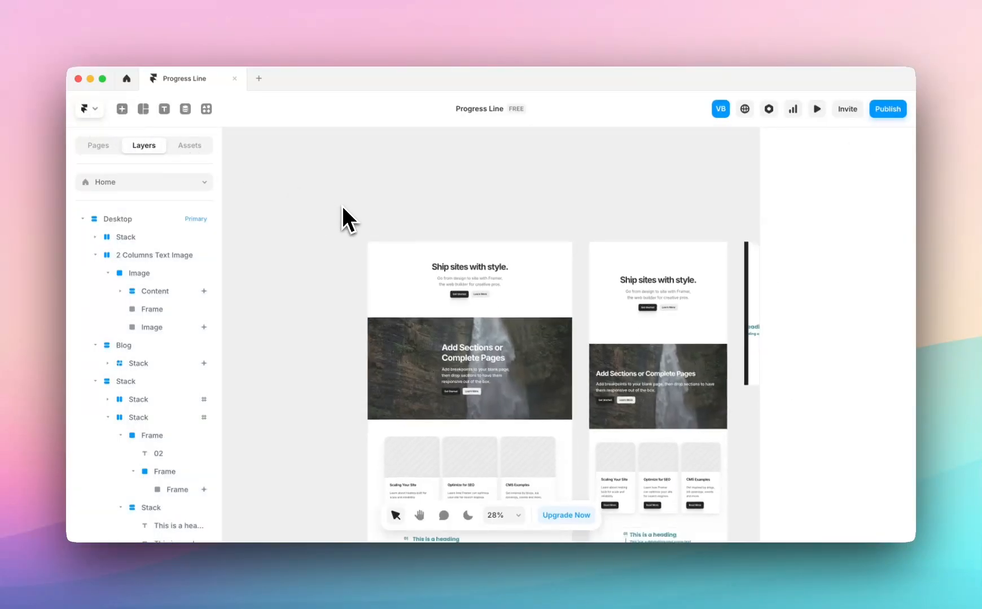
scroll(342, 206, down, 3)
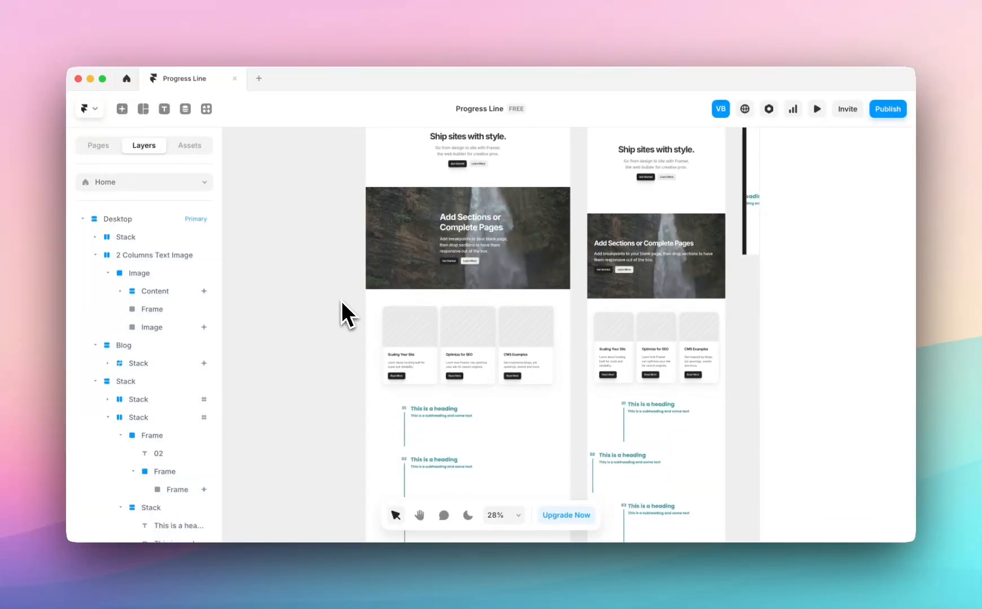